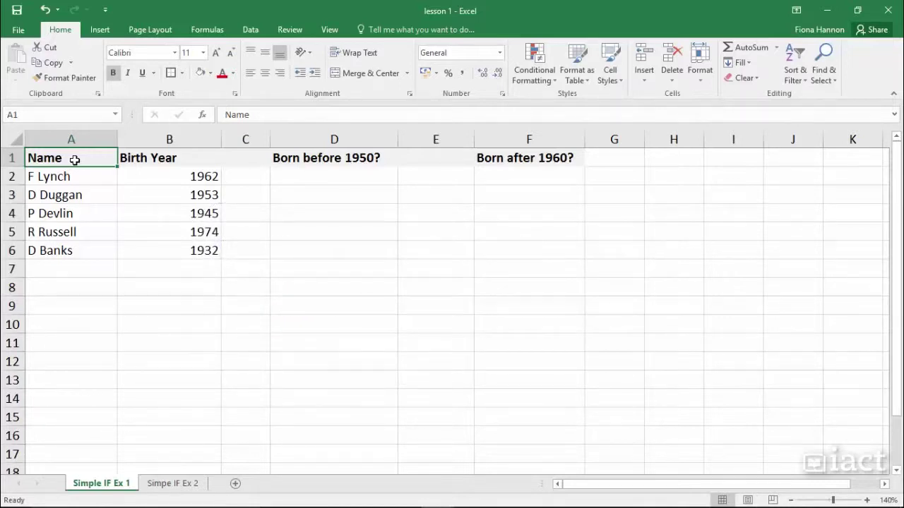
Find the IF function by searching for "if" and insert it into cell D2 under "Born before 1950?".
click(146, 157)
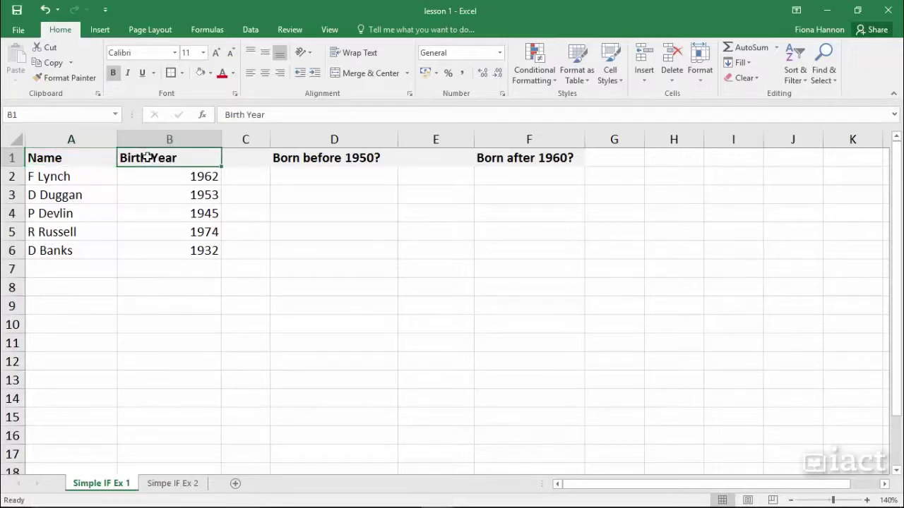
click(298, 176)
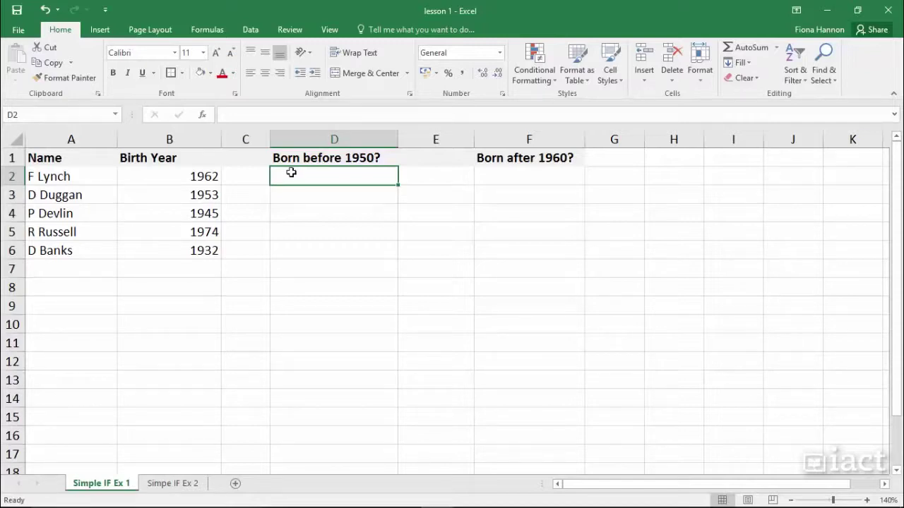
click(207, 30)
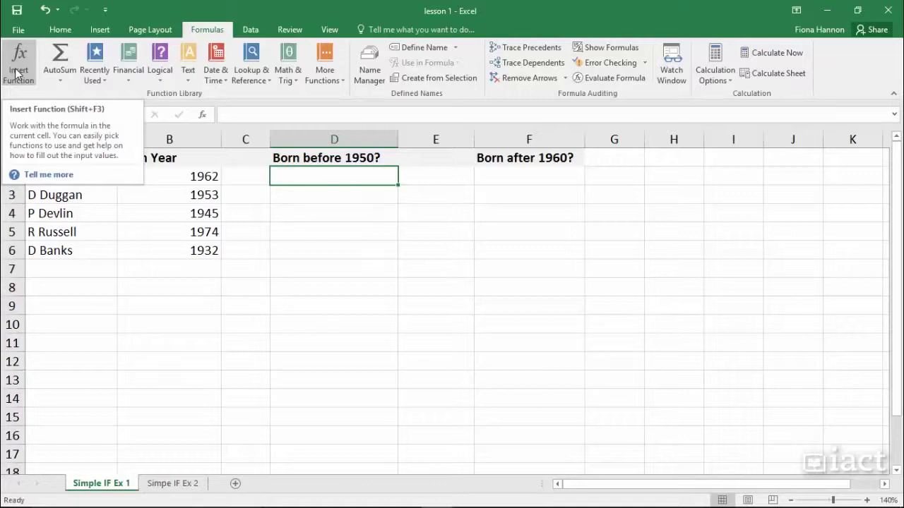
click(513, 178)
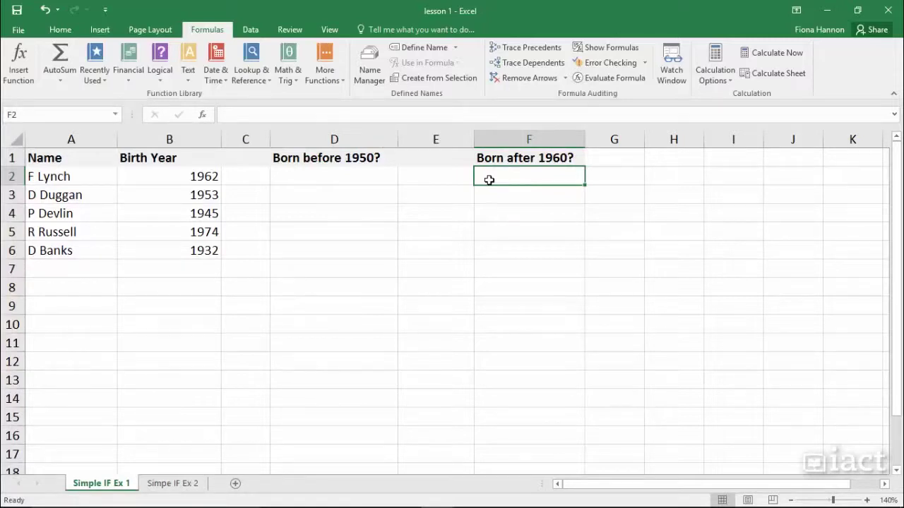
click(304, 173)
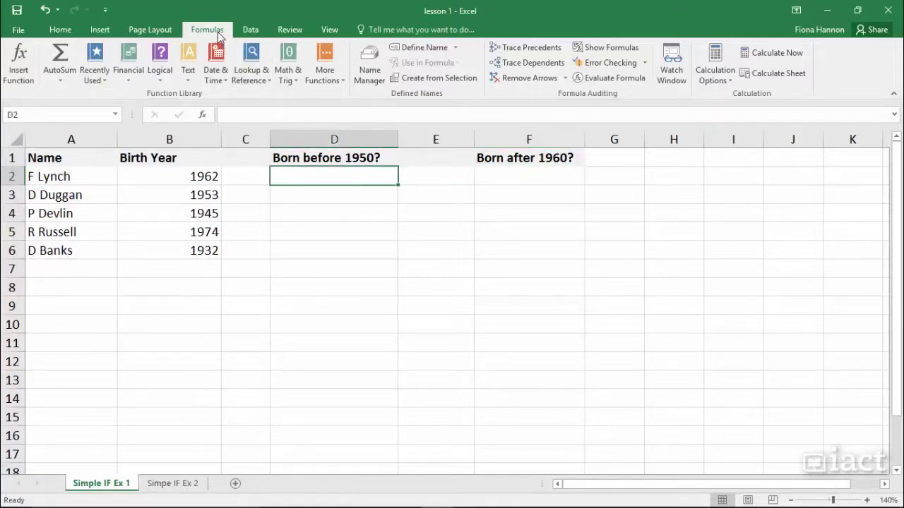
click(11, 78)
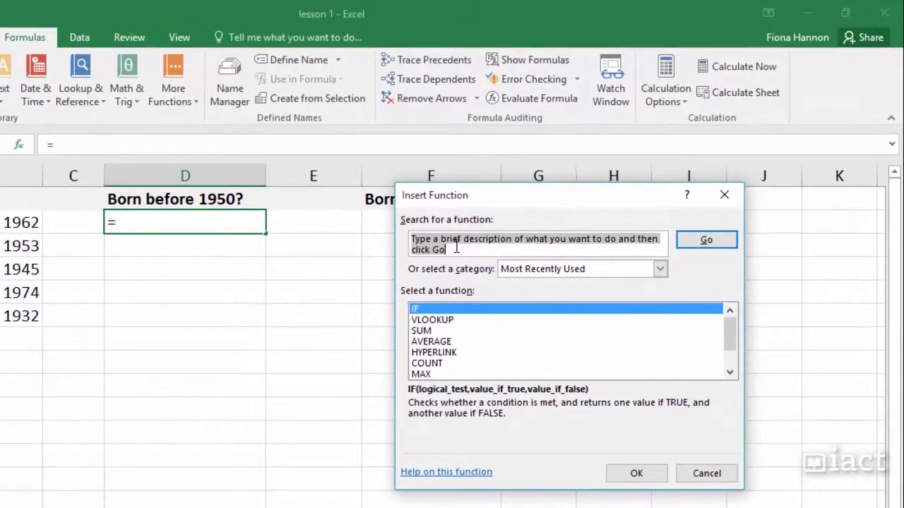
drag(459, 245, 408, 240)
key(BackSpace)
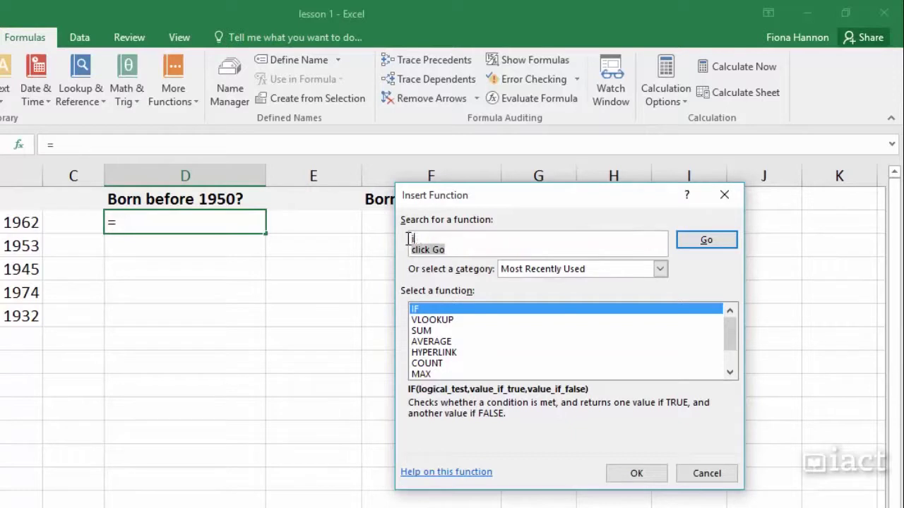
text(if)
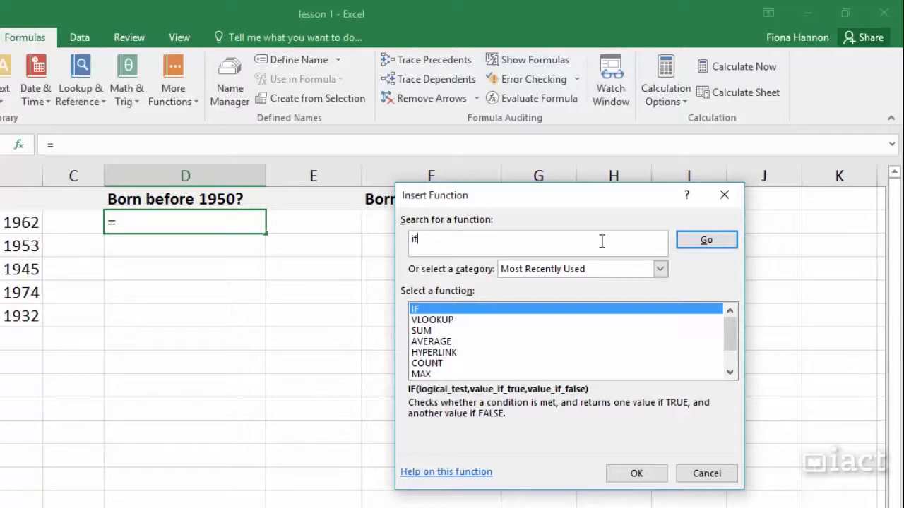
click(707, 241)
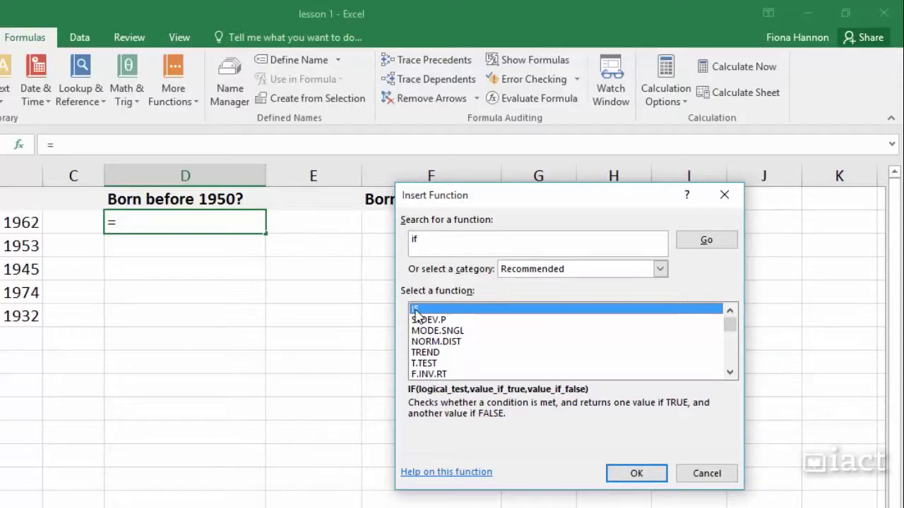
click(632, 479)
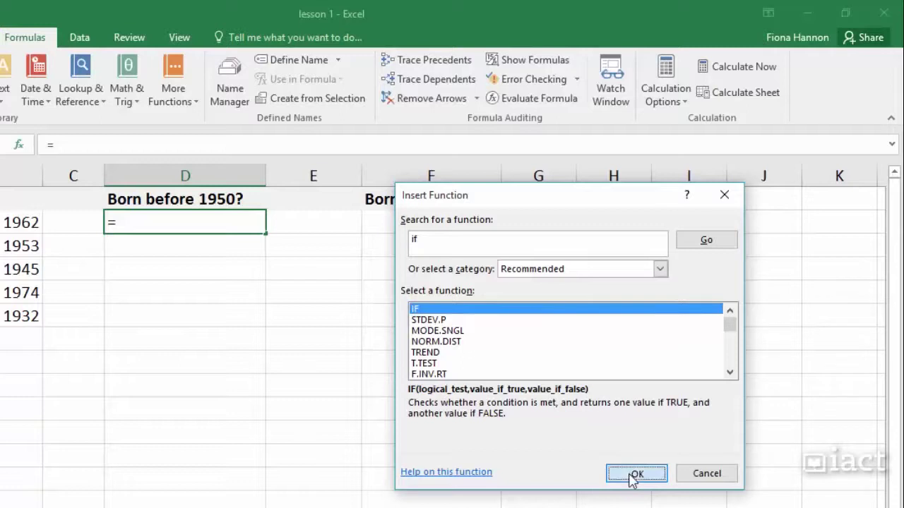
Set the IF function's logical test to B2<1950, keeping the sheet data uncovered by the arguments dialog.
drag(432, 253, 401, 216)
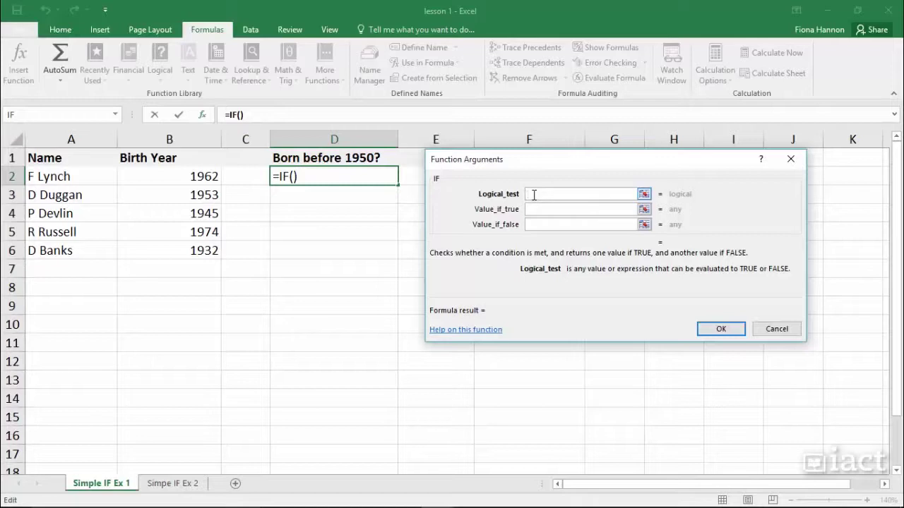
click(171, 175)
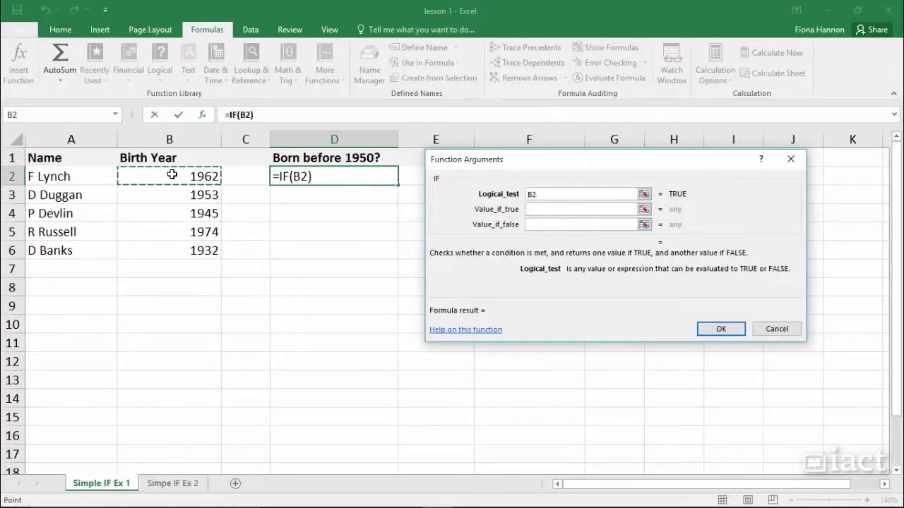
text(<)
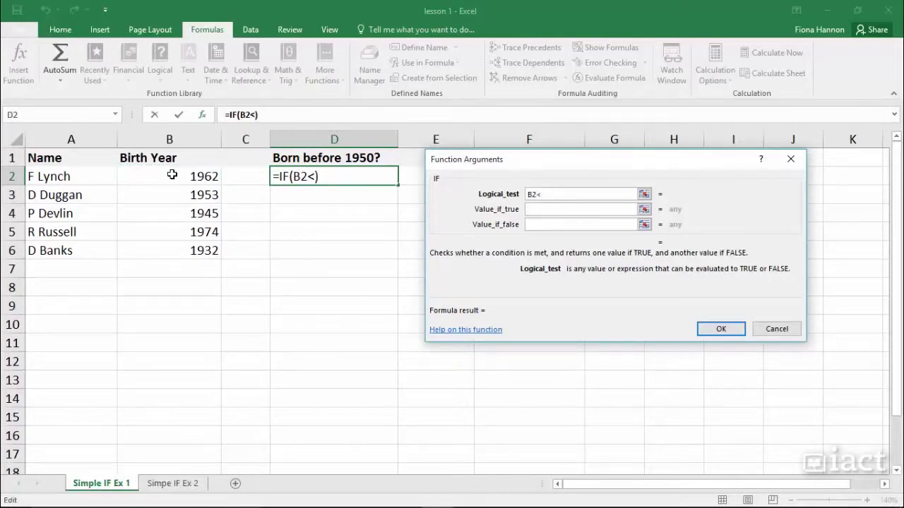
text(1950)
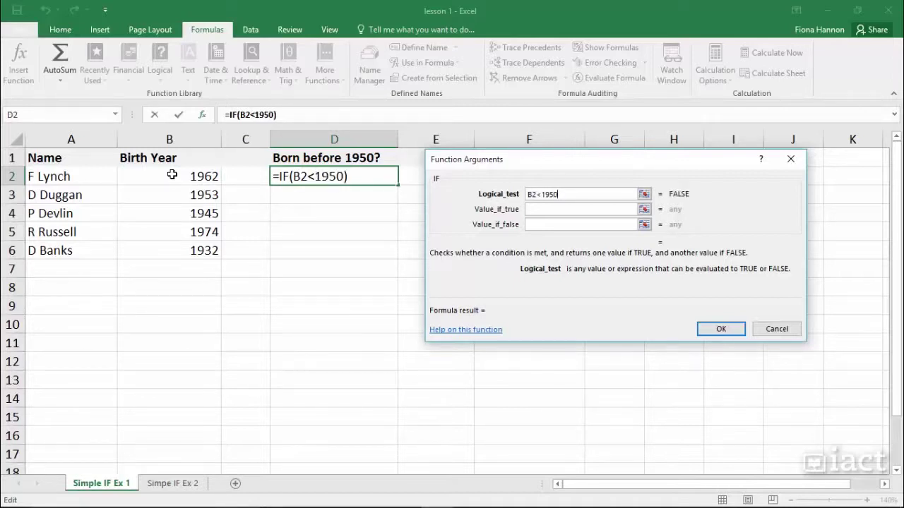
Have the IF function return Yes when true and No when false, and confirm the formula in D2.
click(553, 209)
click(553, 209)
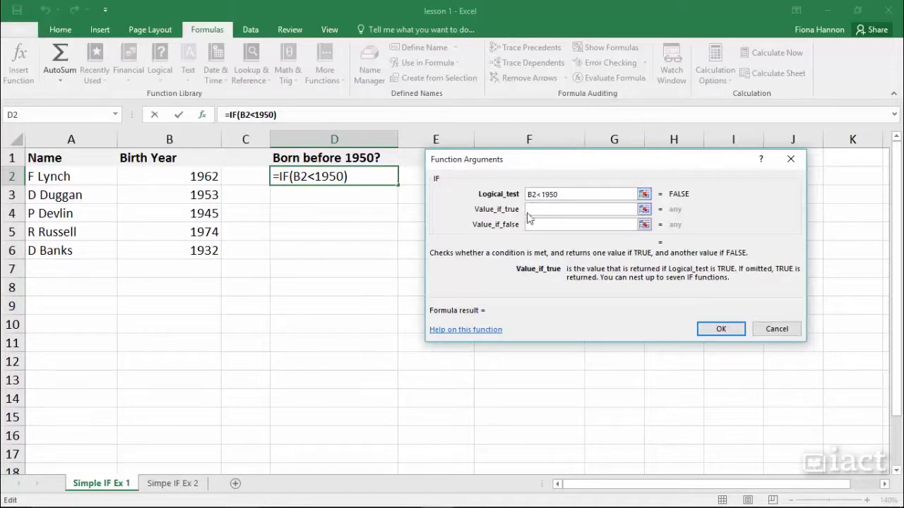
text(Yes)
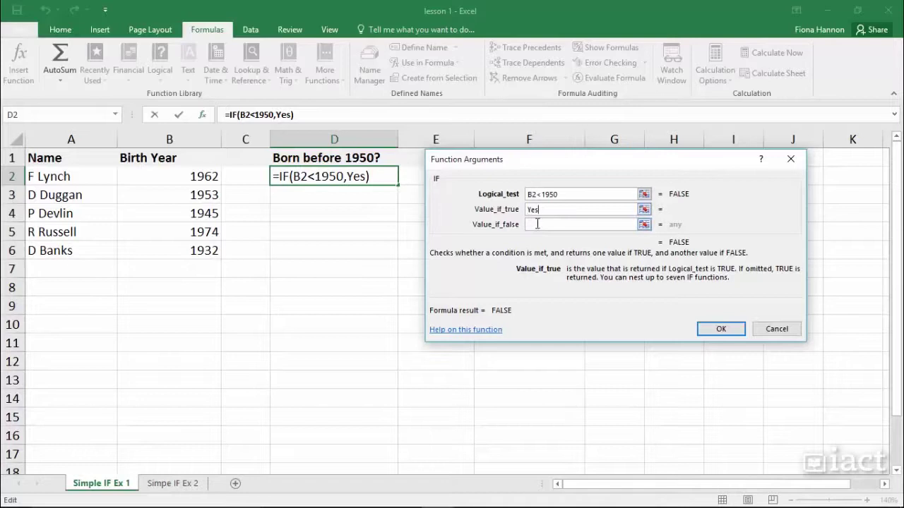
click(538, 226)
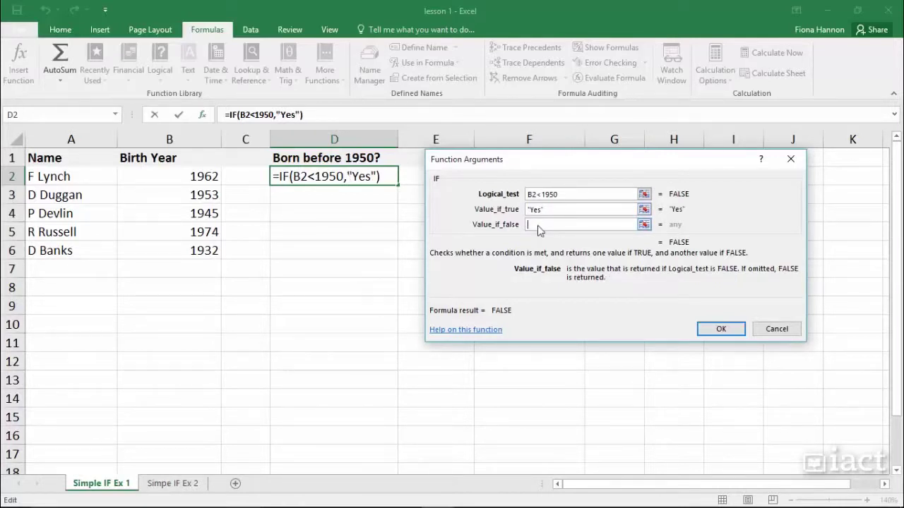
text(No)
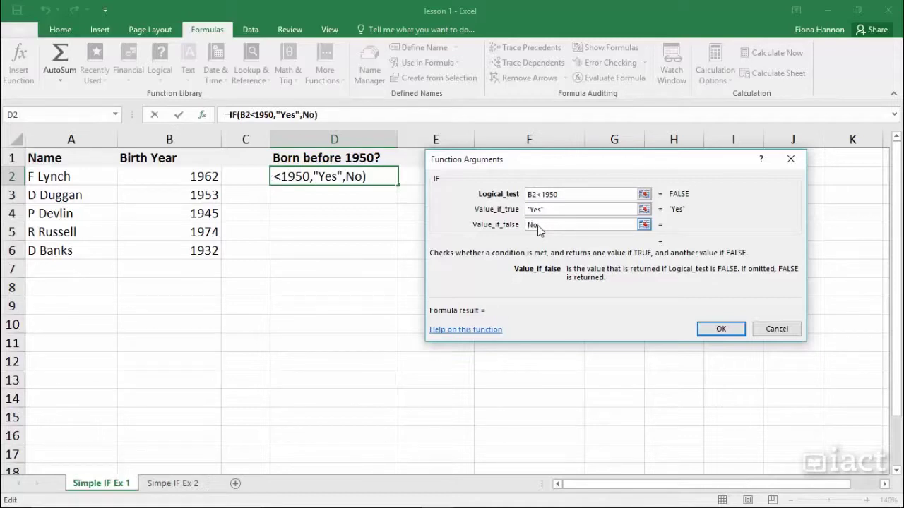
click(549, 209)
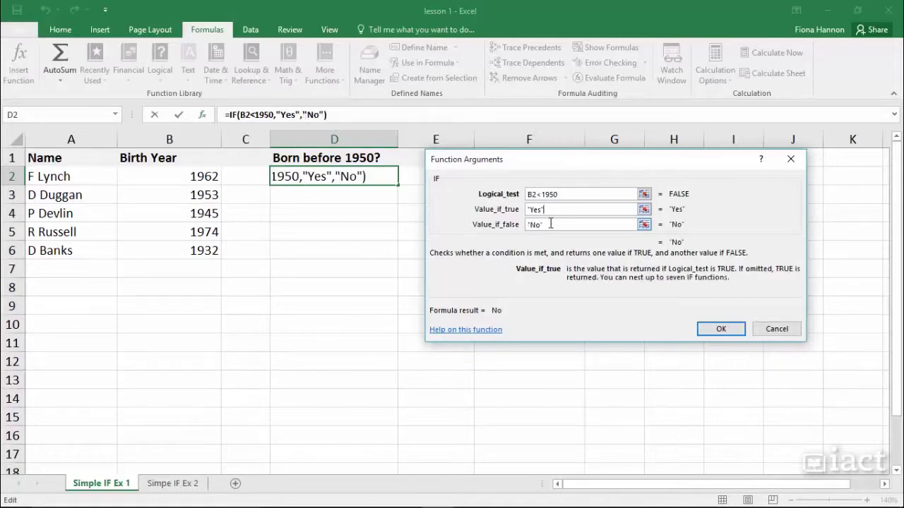
click(552, 226)
click(551, 209)
click(554, 224)
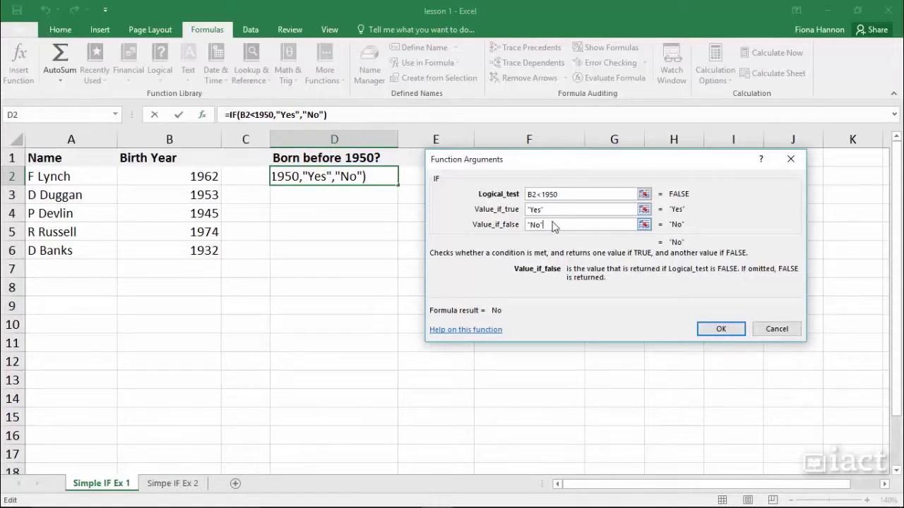
click(721, 332)
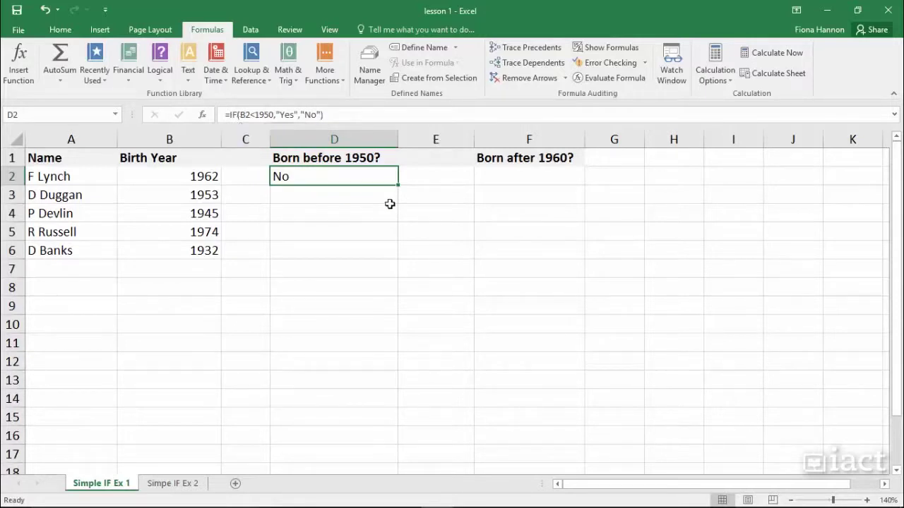
Fill the IF formula from D2 down through D6 and check the results against the birth years.
drag(399, 185, 390, 262)
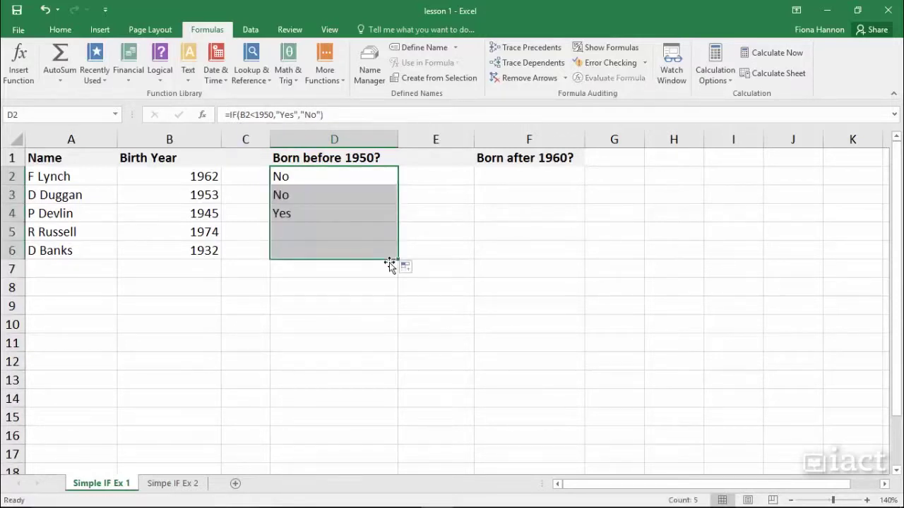
click(297, 215)
click(188, 209)
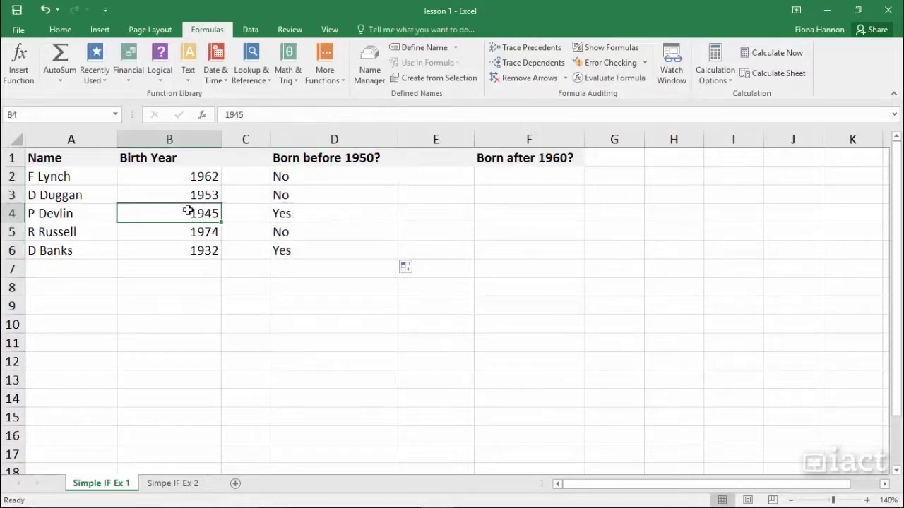
click(280, 250)
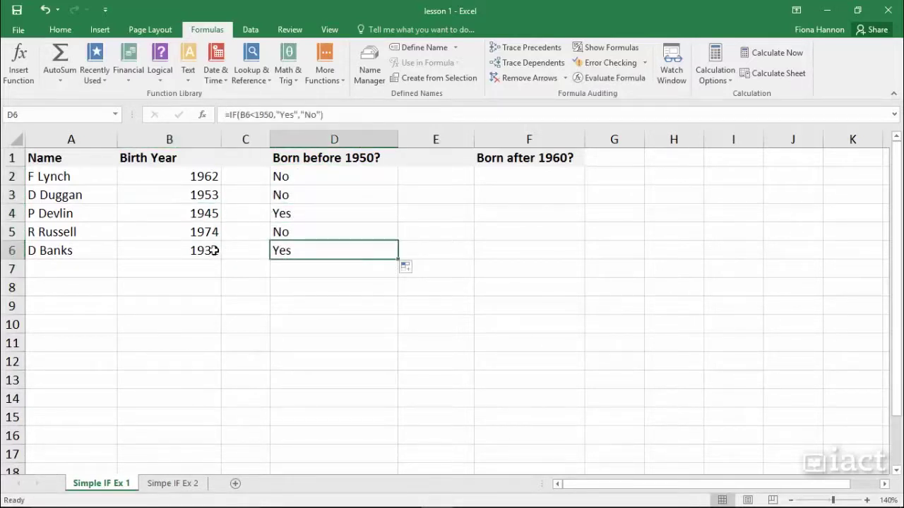
click(185, 251)
click(279, 230)
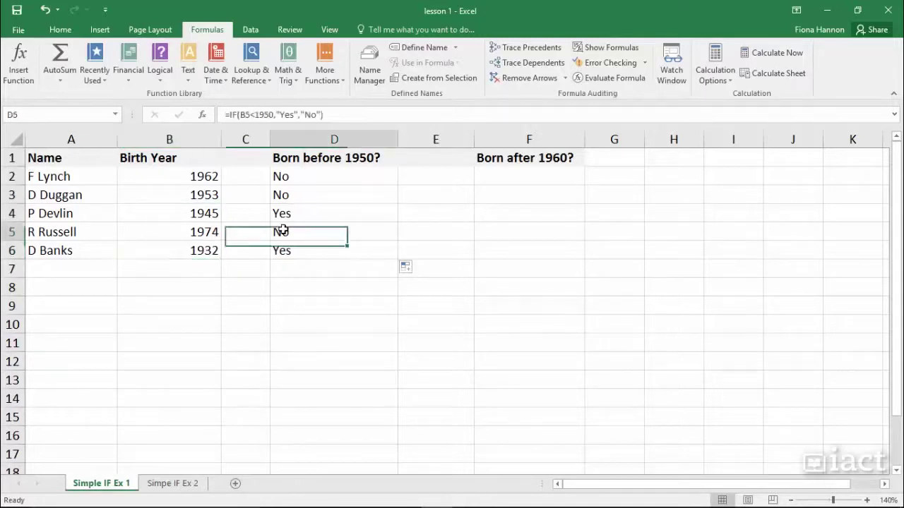
click(287, 199)
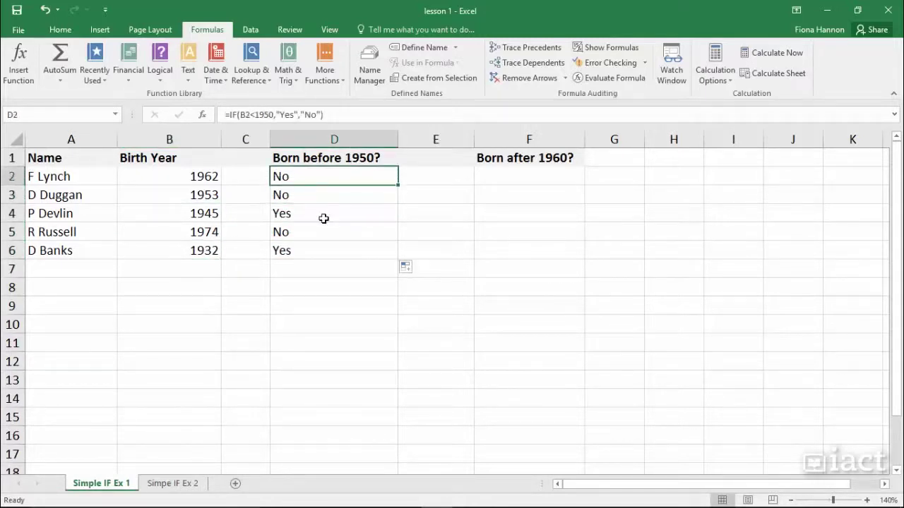
Start an IF formula directly in cell F2 under "Born after 1960?" with the logical test B2>1960.
click(492, 179)
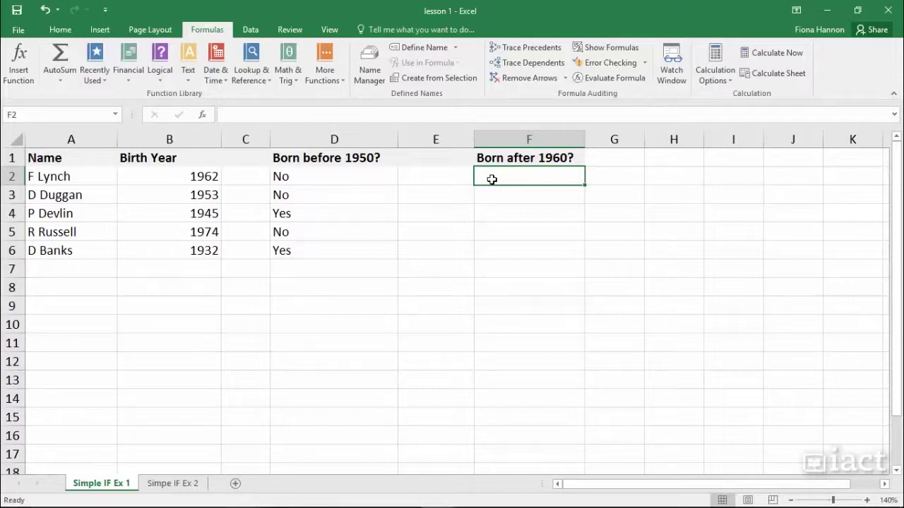
text(=)
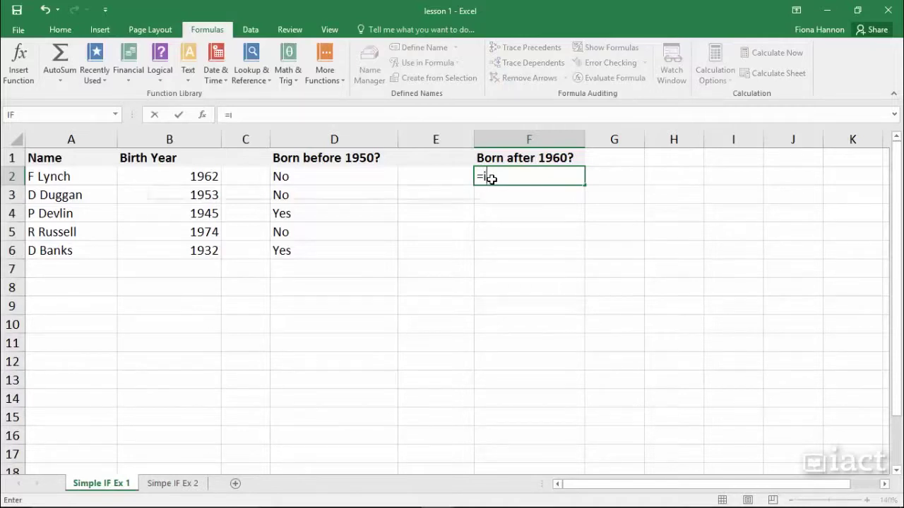
text(if)
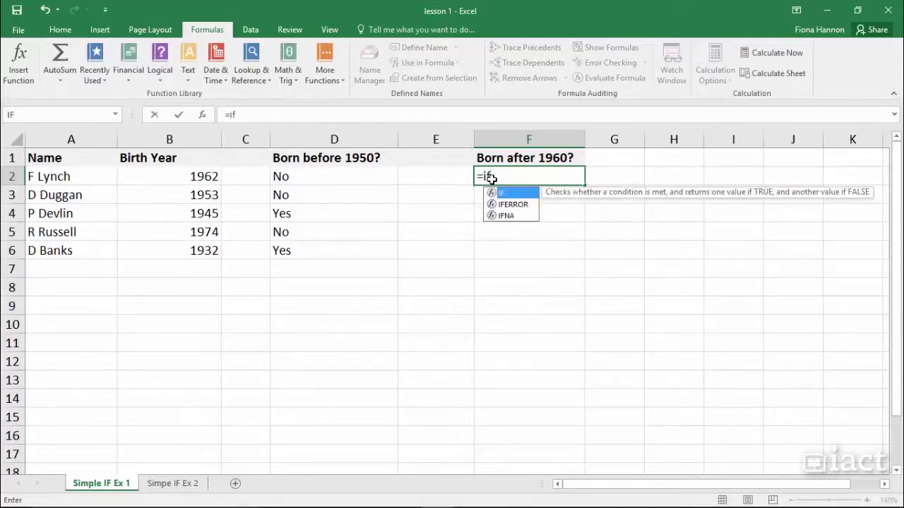
text(()
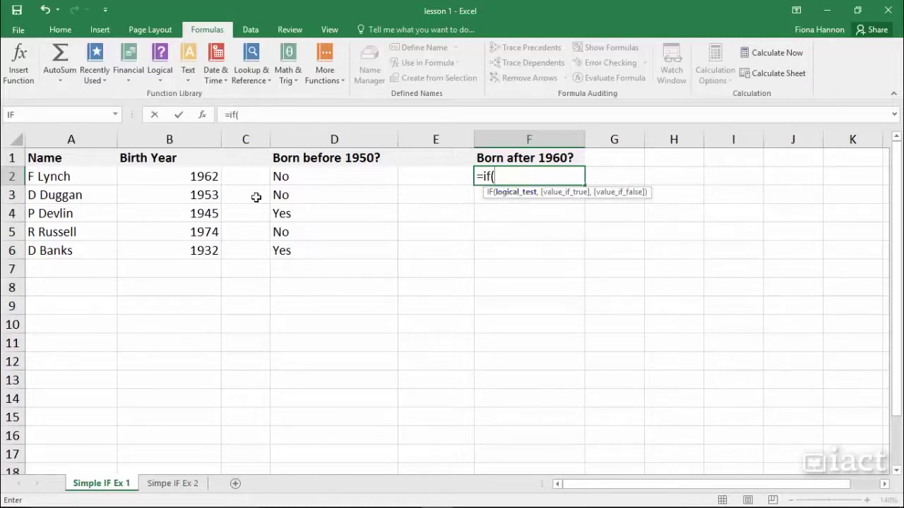
click(179, 177)
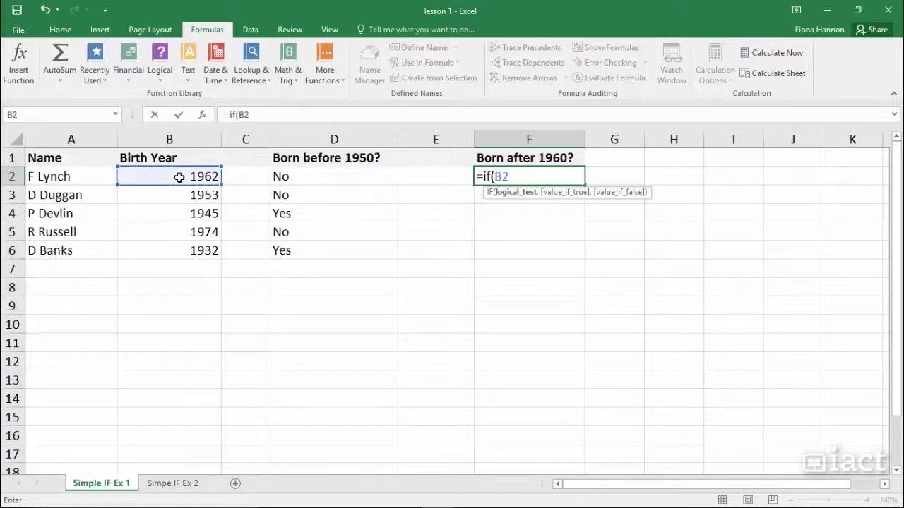
text(>1960)
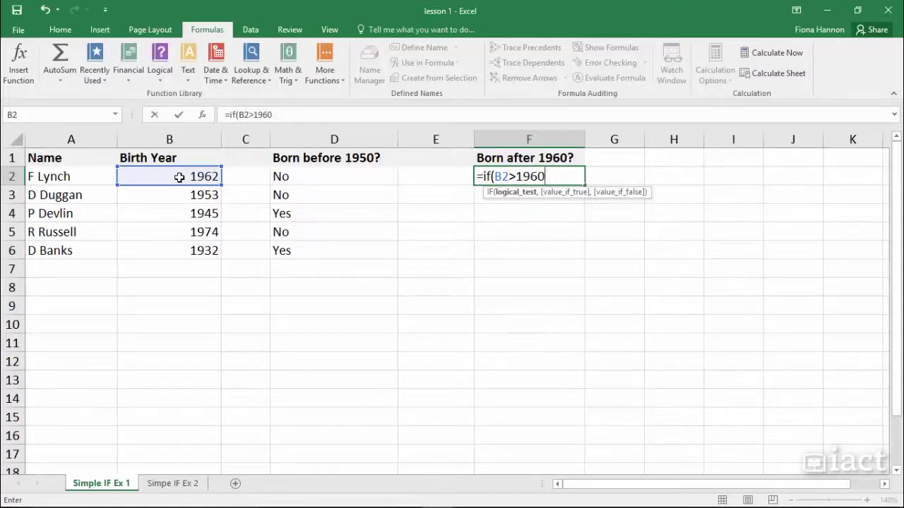
text(,)
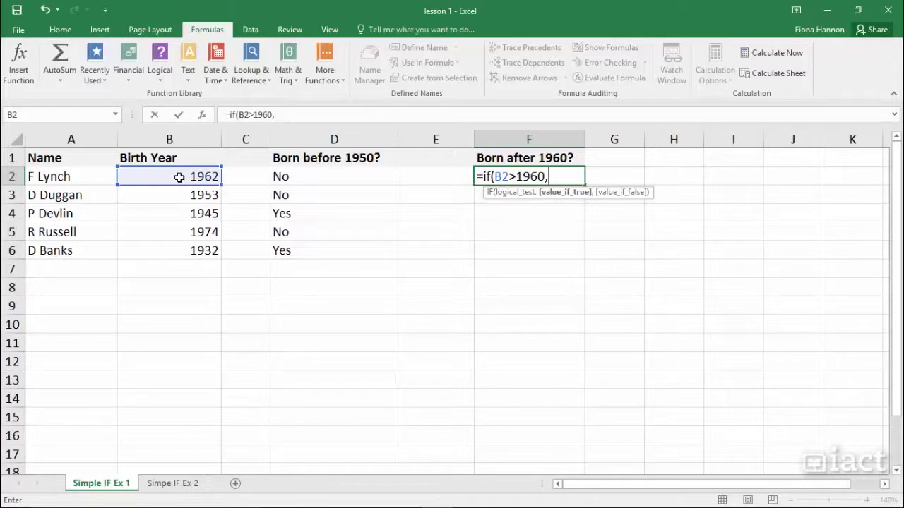
Add "yes" in quotation marks as the value if true in the F2 formula.
text(Yes)
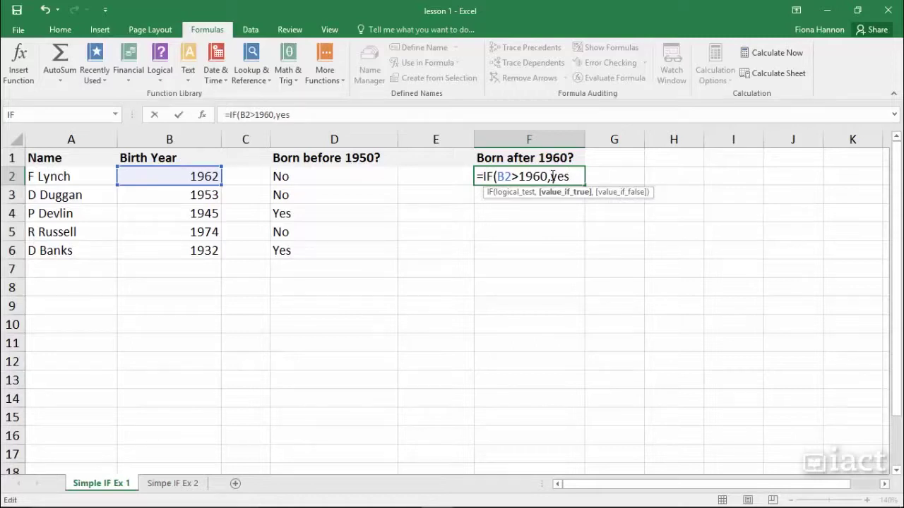
click(552, 178)
text(")
click(575, 182)
text(")
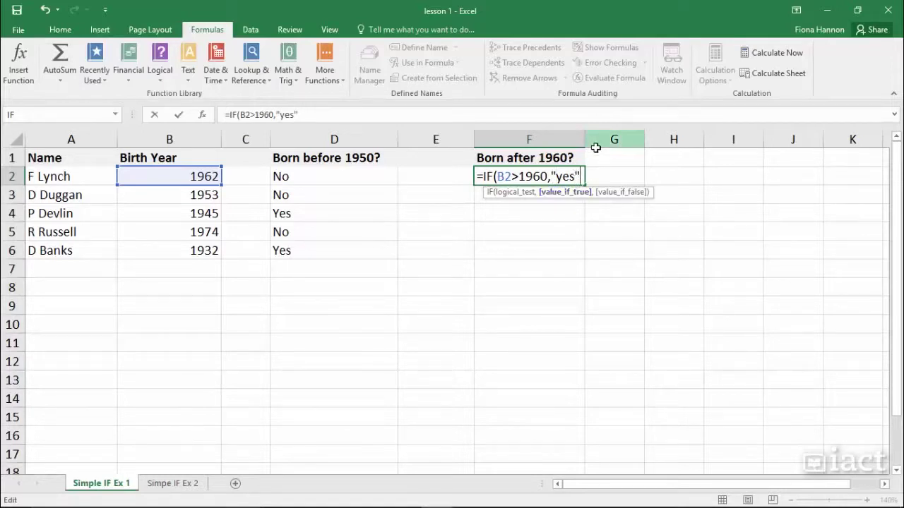
Add "no" in quotation marks as the value if false, close the bracket and confirm the F2 formula.
text(,)
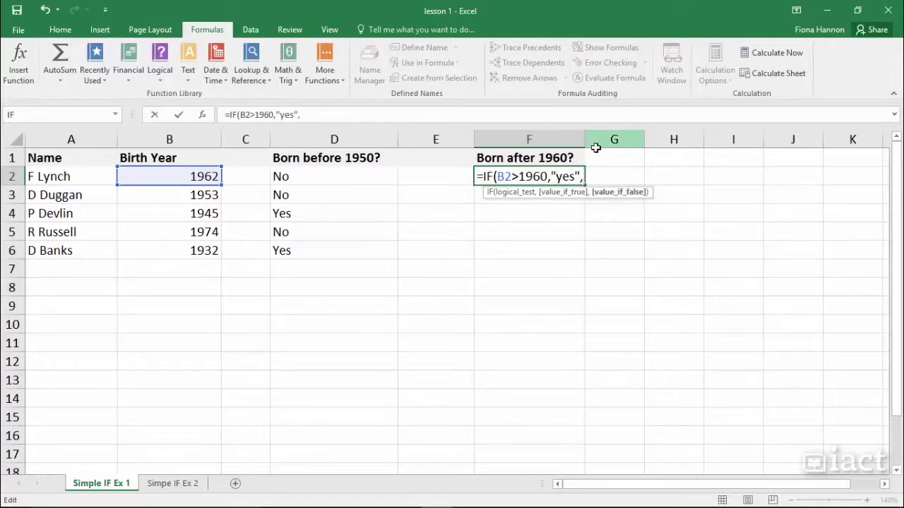
text("no")
text())
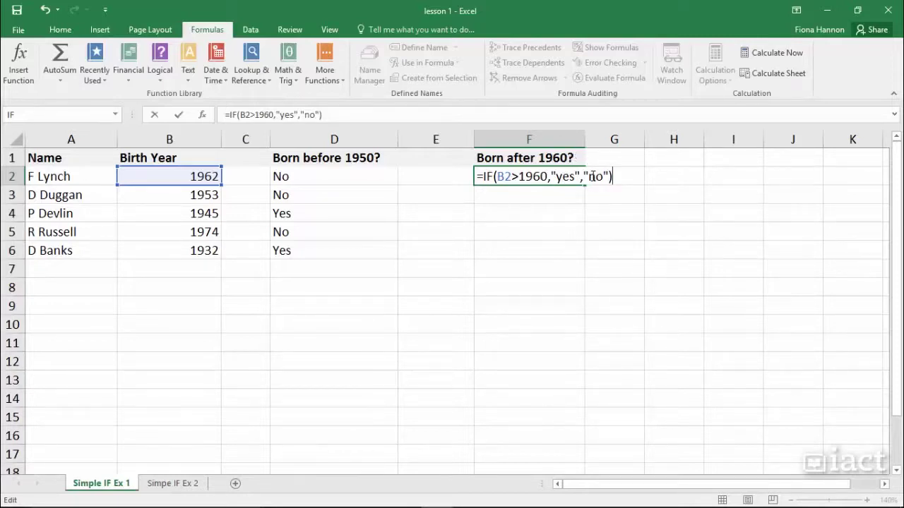
key(Return)
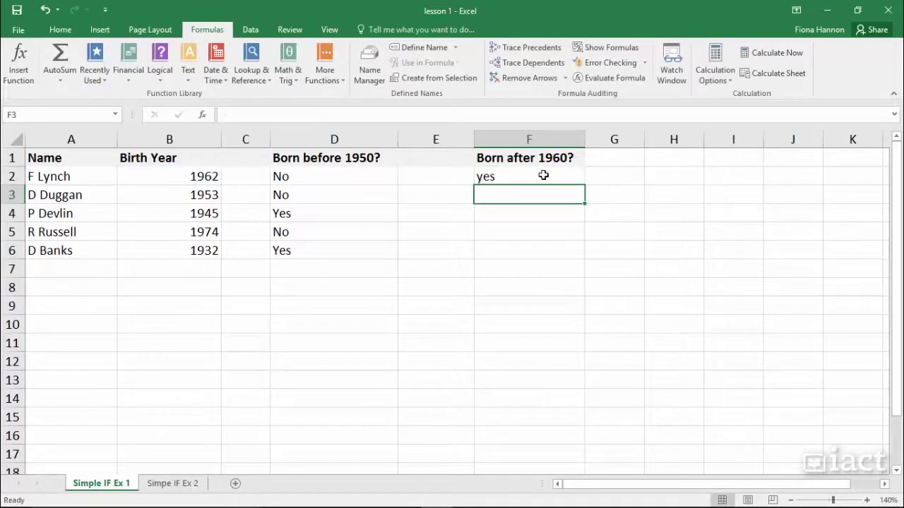
Fill the IF formula from F2 down through F6, check the copied formulas, and compare the F2 formula with the one in D2.
click(543, 176)
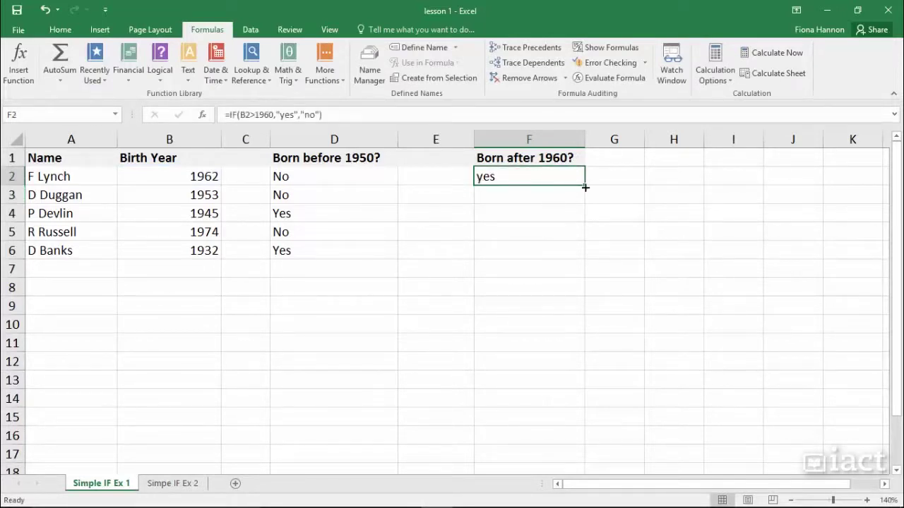
drag(586, 187, 581, 258)
click(497, 196)
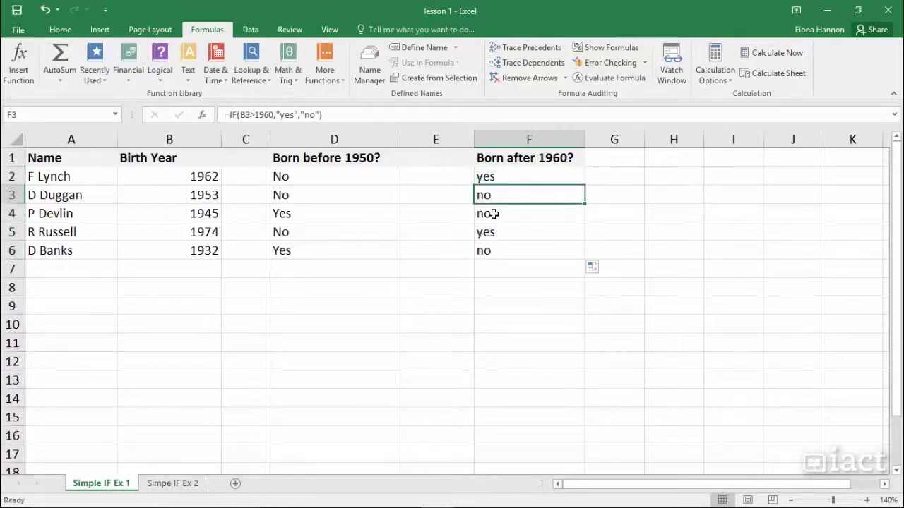
click(493, 214)
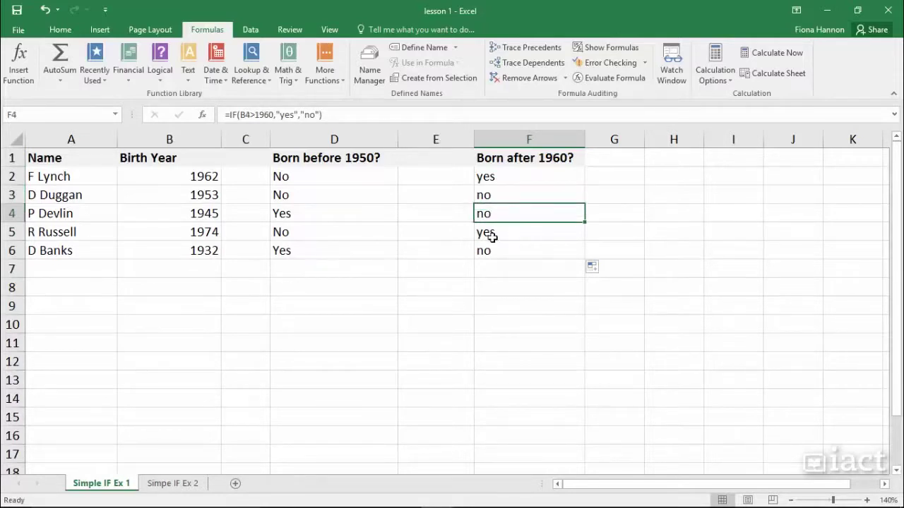
click(493, 237)
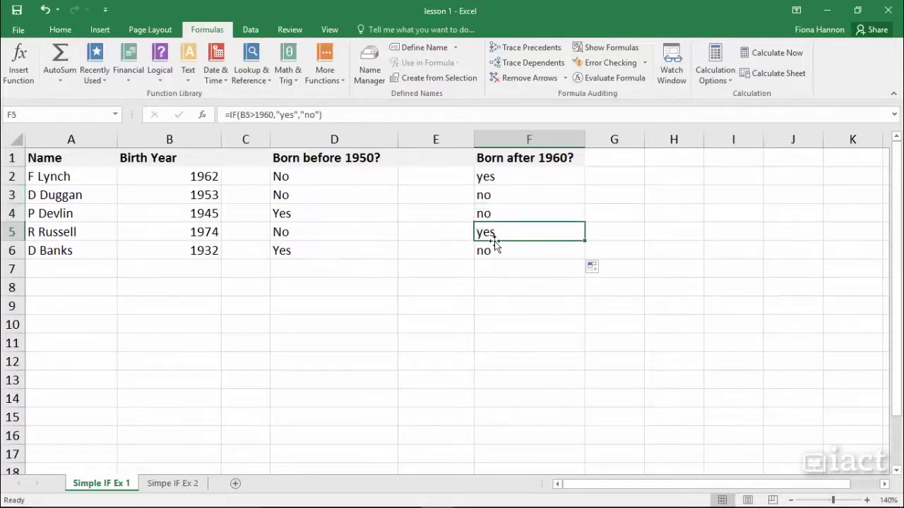
click(495, 251)
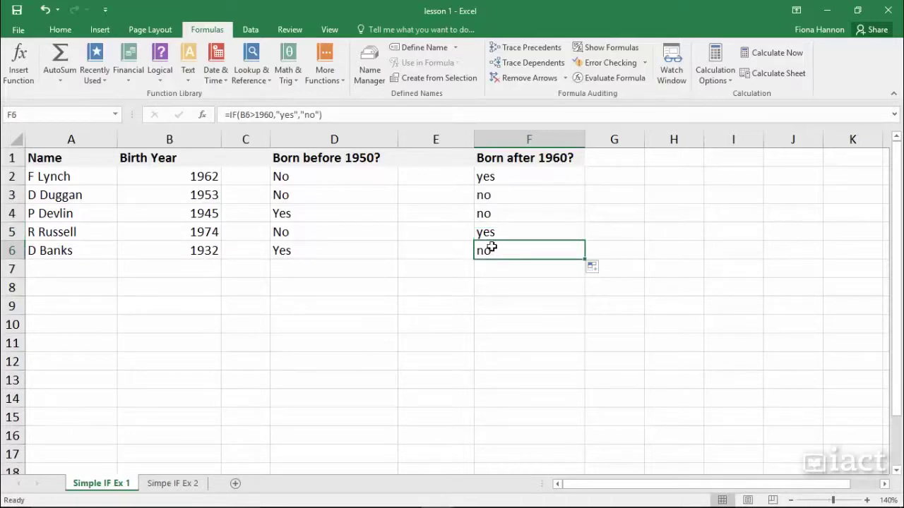
click(353, 180)
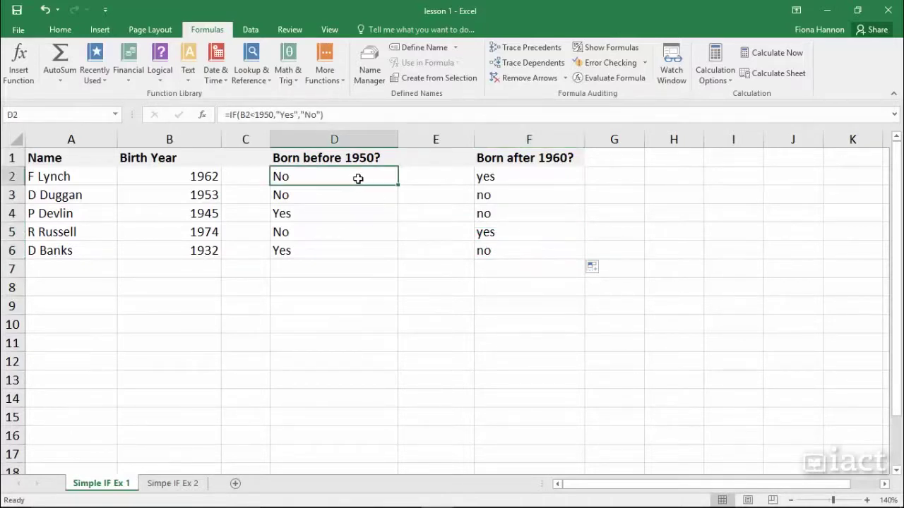
click(486, 178)
click(341, 179)
Switch to the Simpe IF Ex 2 sheet and review the passing grade and result labels in the Information Needed table.
click(180, 488)
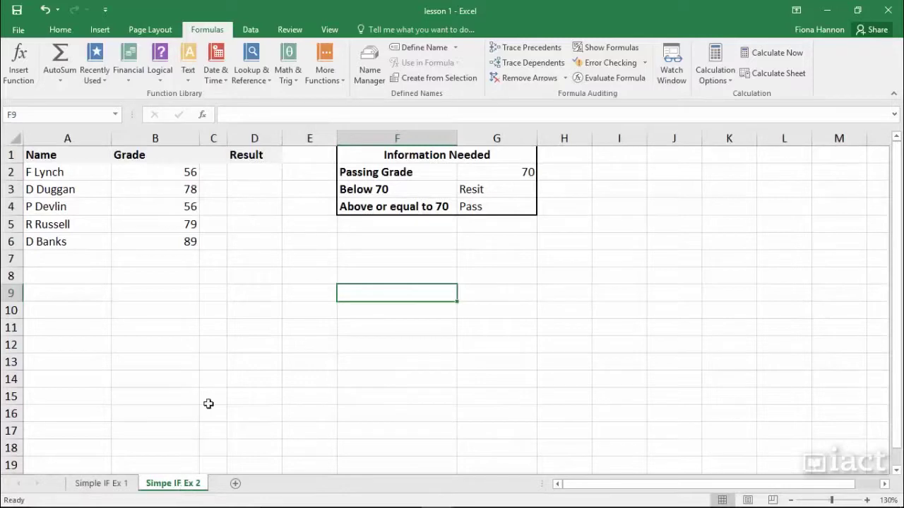
click(402, 172)
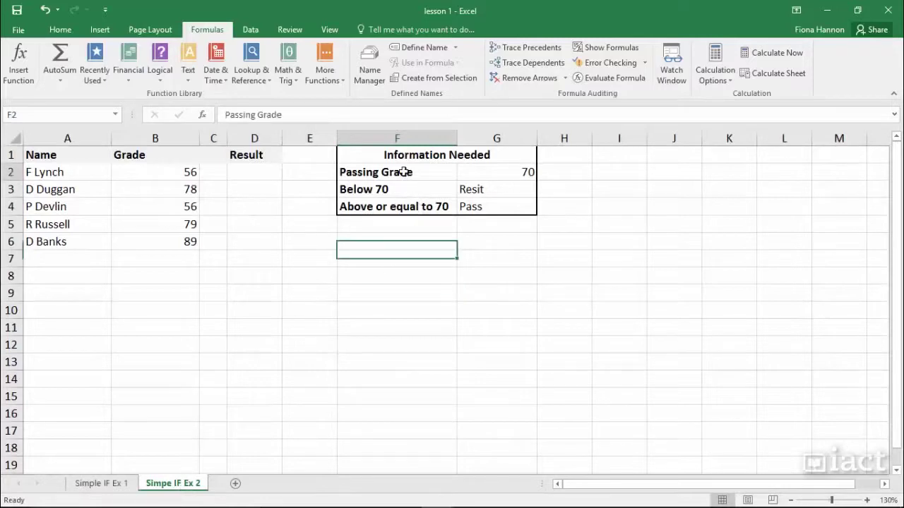
click(500, 175)
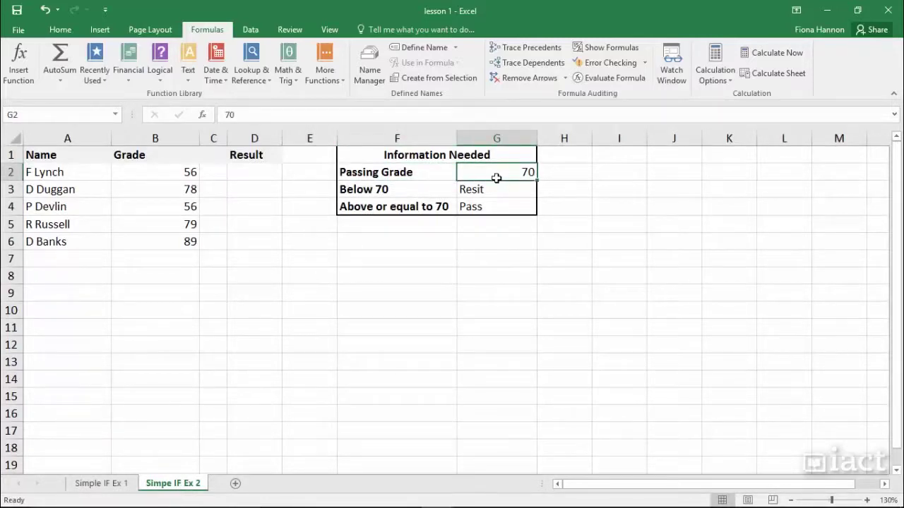
click(396, 192)
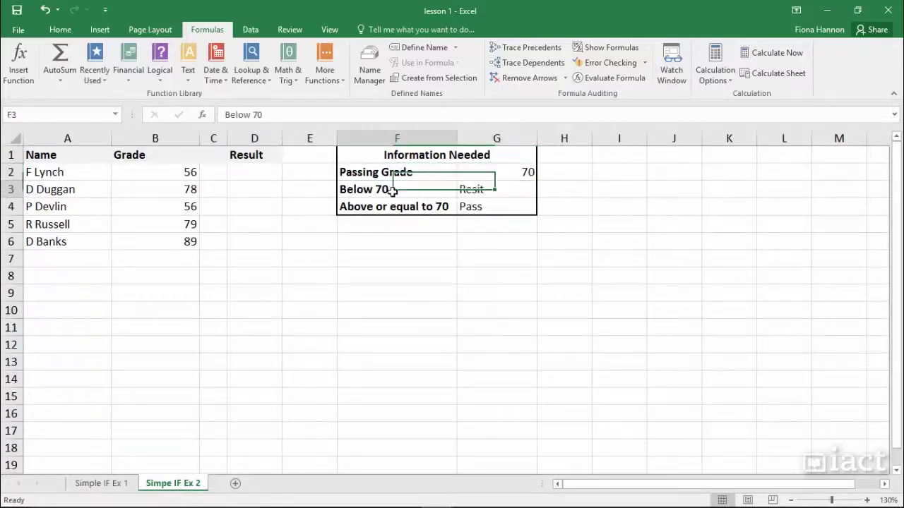
click(480, 191)
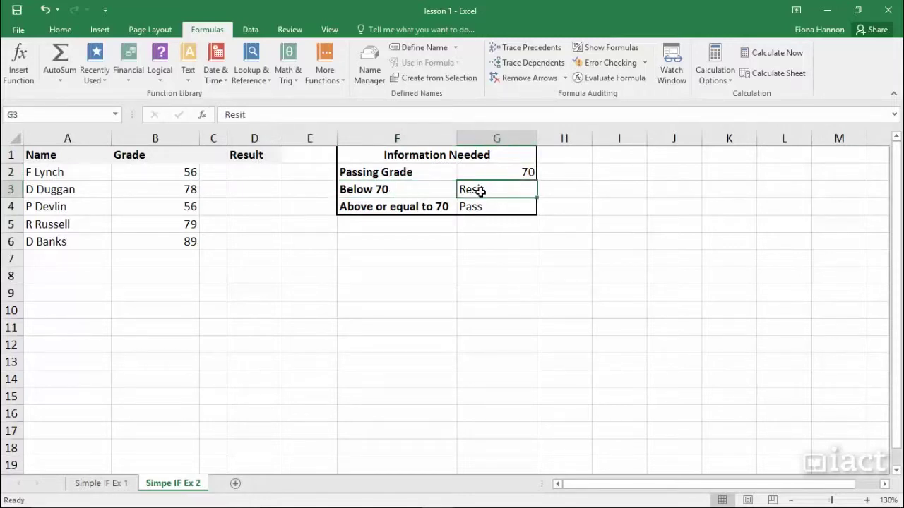
click(434, 206)
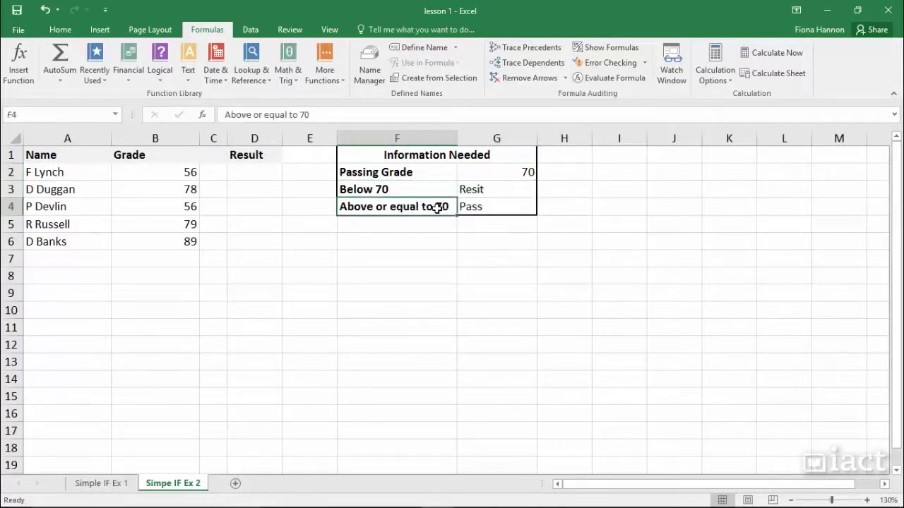
click(500, 210)
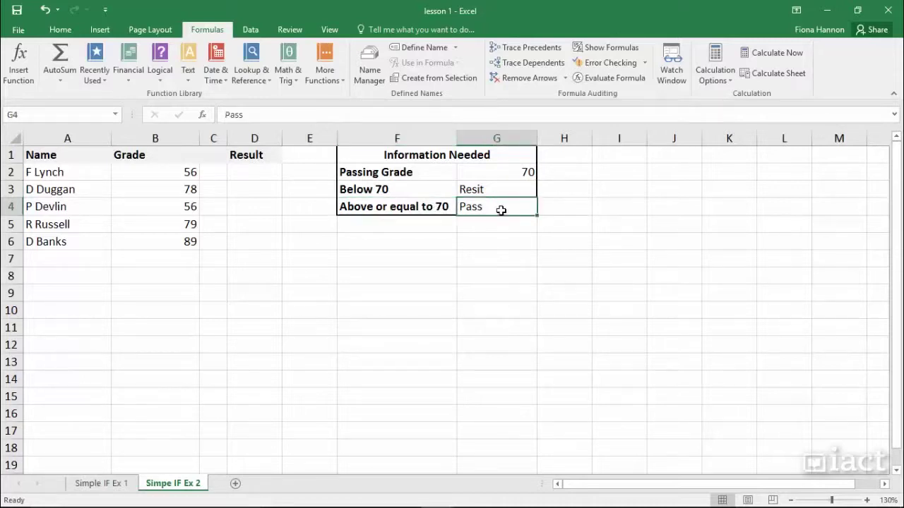
Start an IF formula in D2 under Result with the logical test B2>G2, comparing the grade with the passing grade.
click(257, 172)
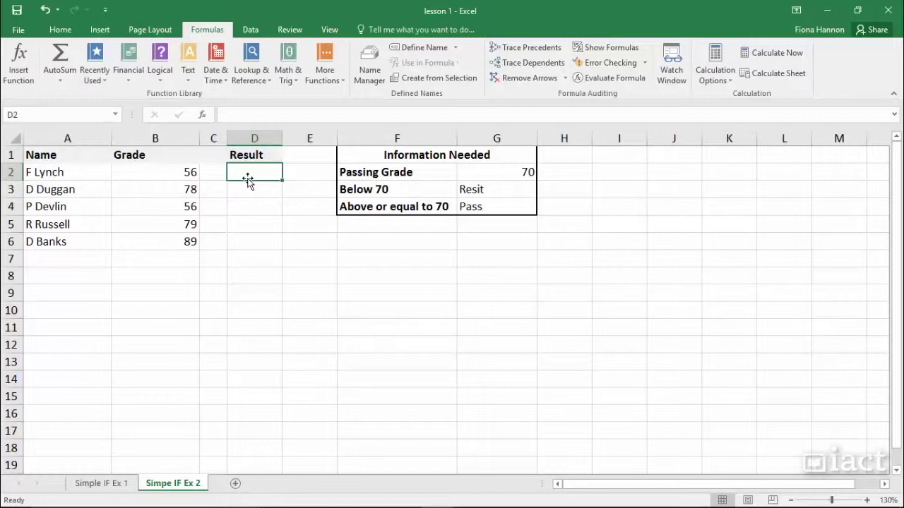
text(=if)
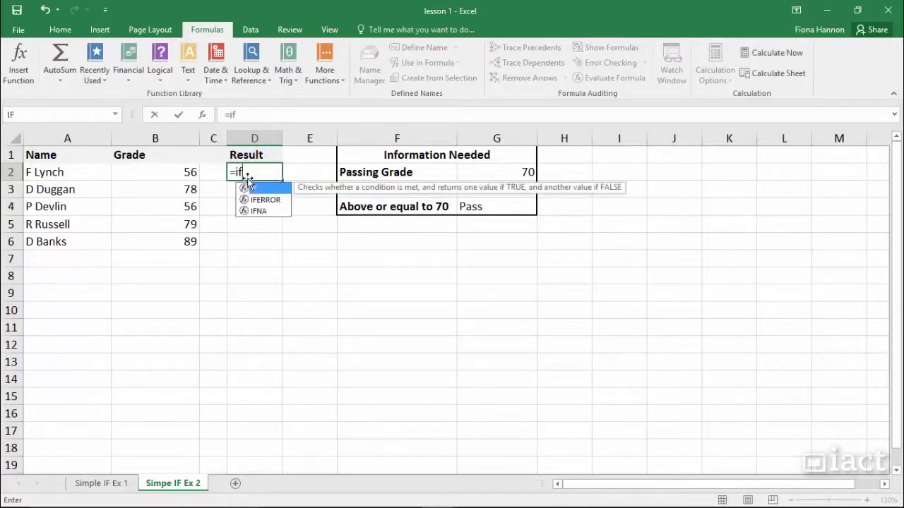
text(()
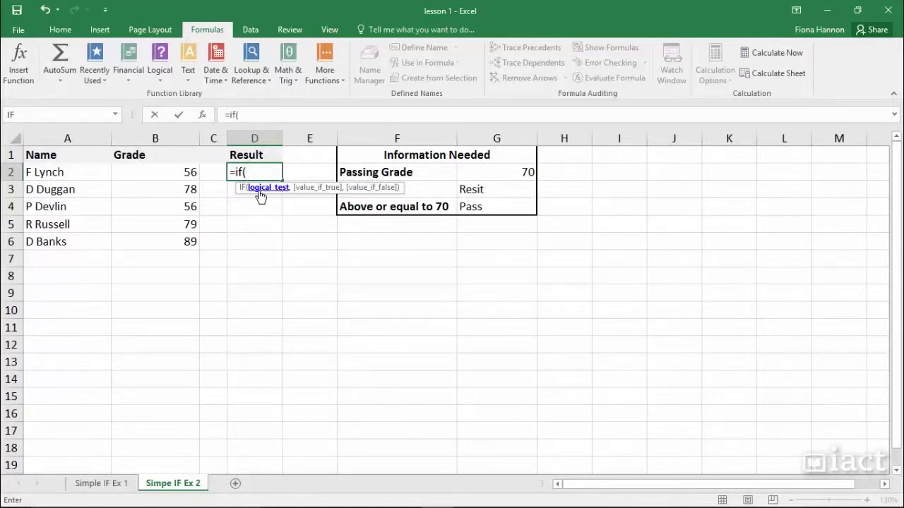
click(148, 172)
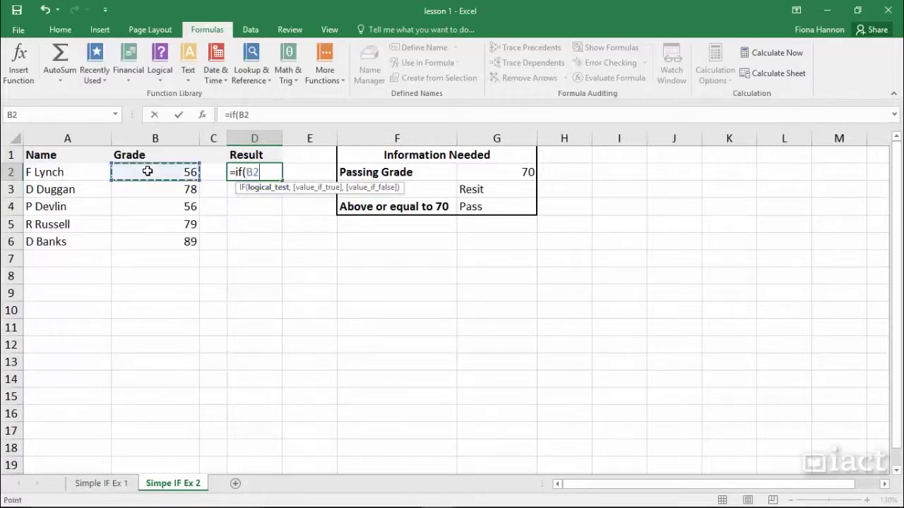
text(>)
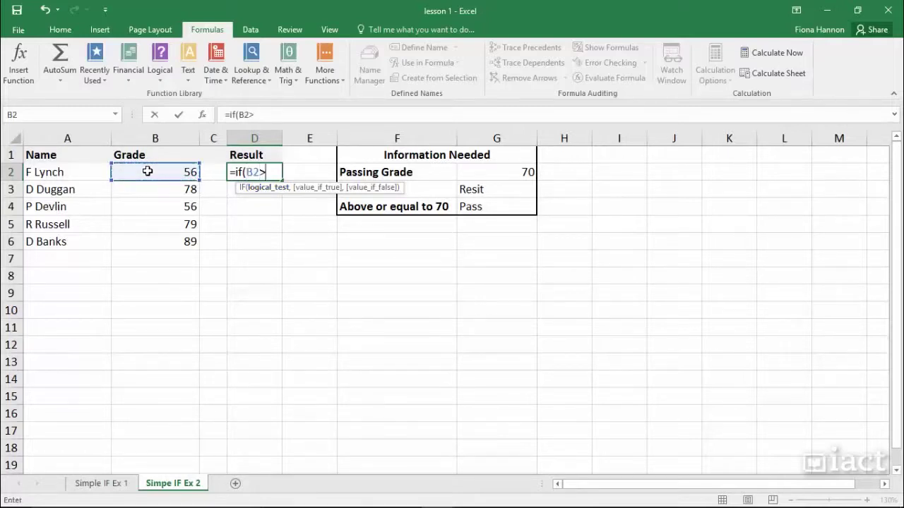
click(504, 172)
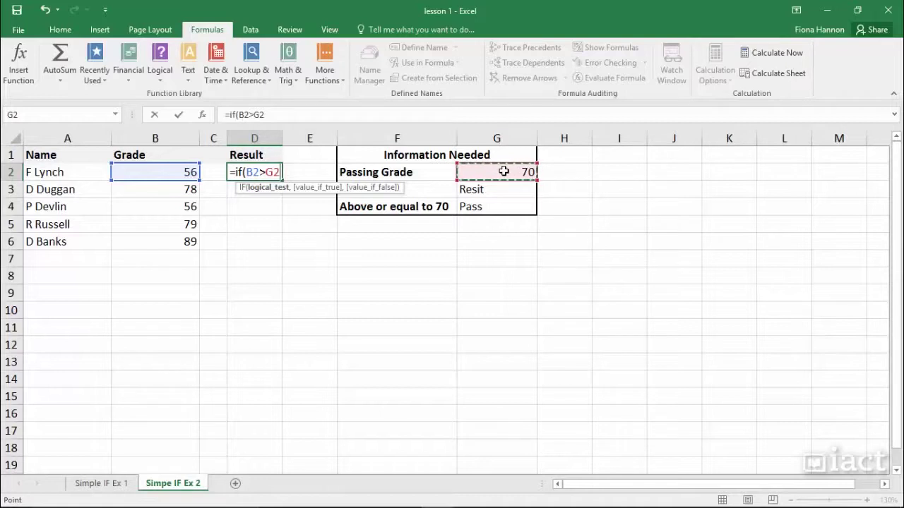
Complete the D2 formula with G4 as the value if true and G3 as the value if false, and confirm it.
text(,)
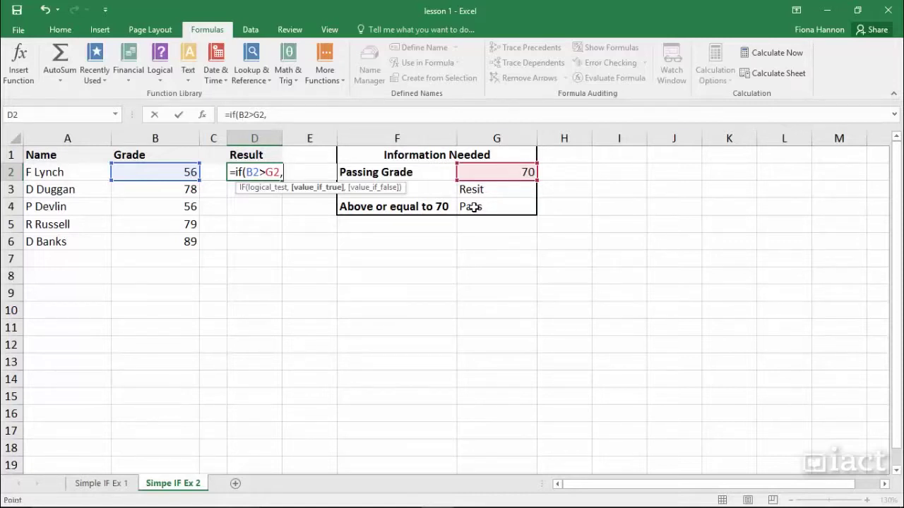
click(472, 206)
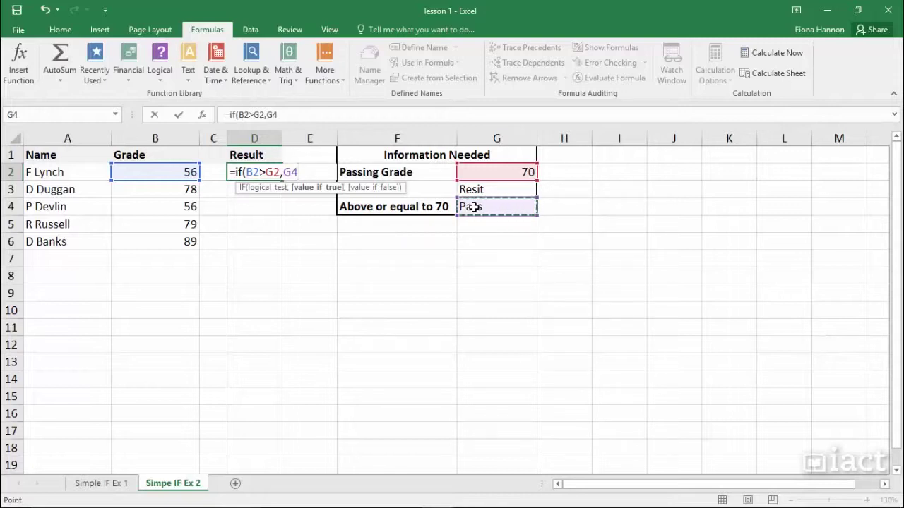
text(,)
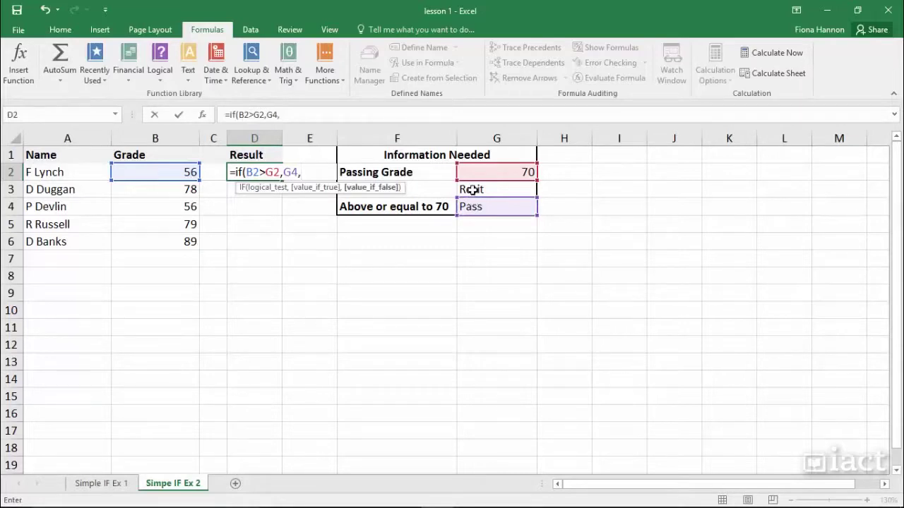
click(472, 190)
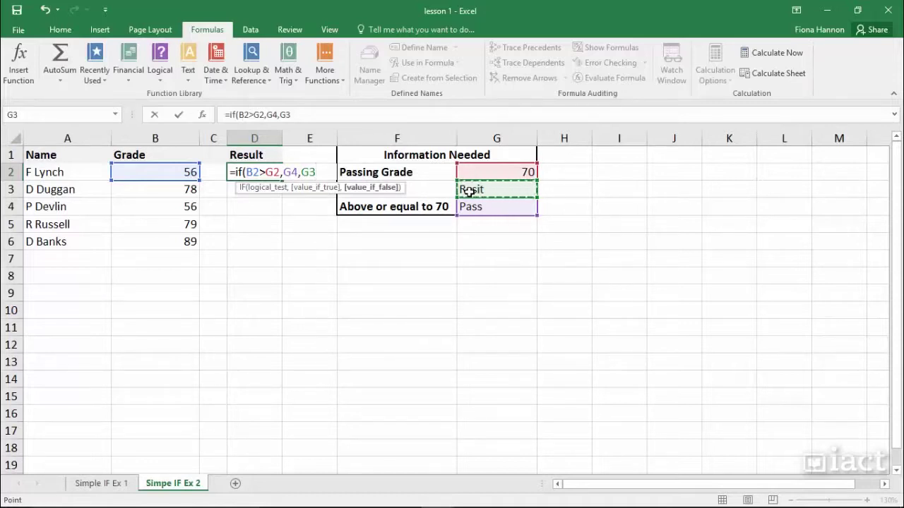
click(312, 115)
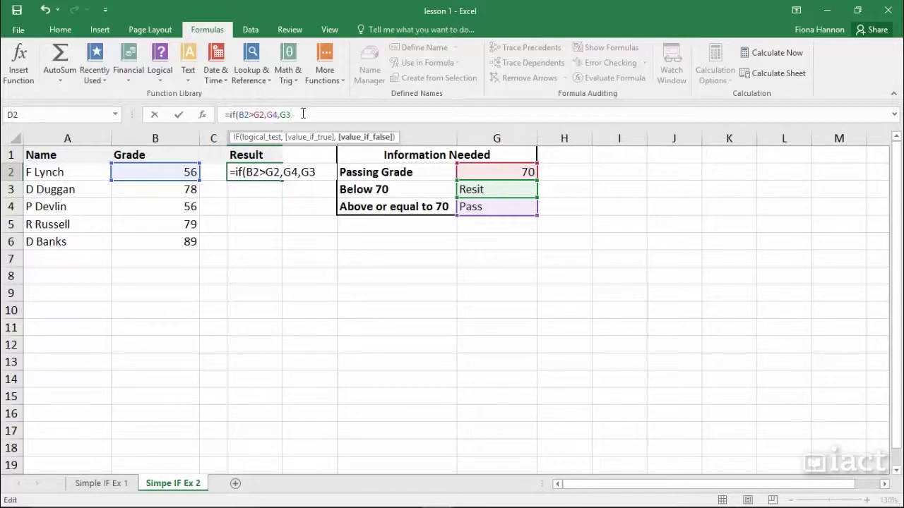
text())
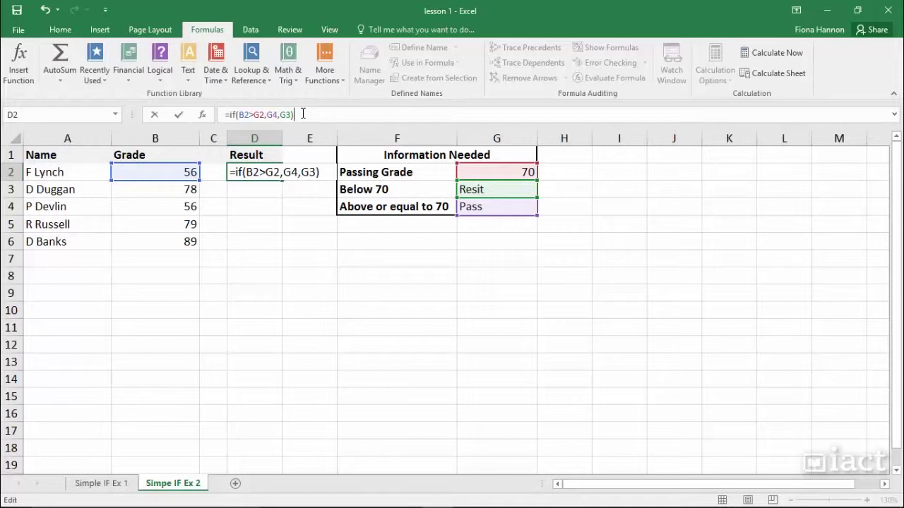
key(Return)
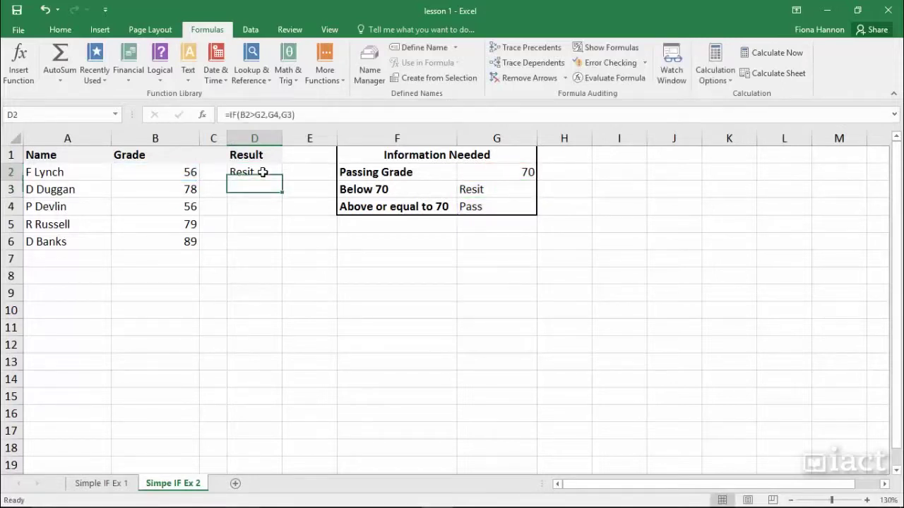
Make the G2, G4 and G3 references in the D2 IF formula absolute, giving =IF(B2>$G$2,$G$4,$G$3).
click(263, 172)
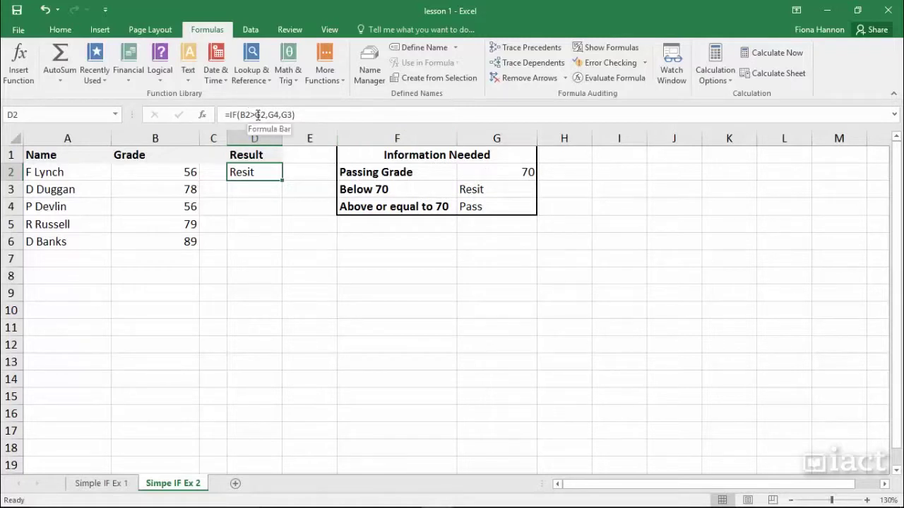
click(260, 114)
double_click(261, 114)
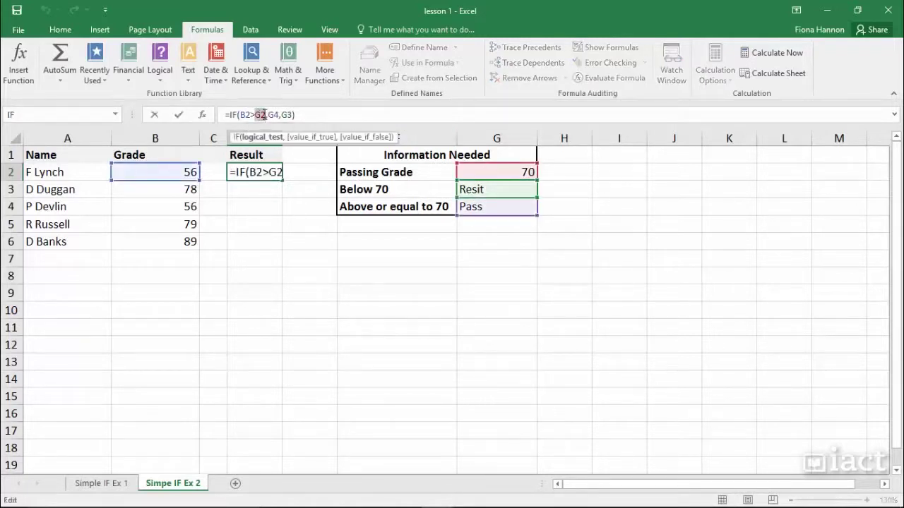
key(F4)
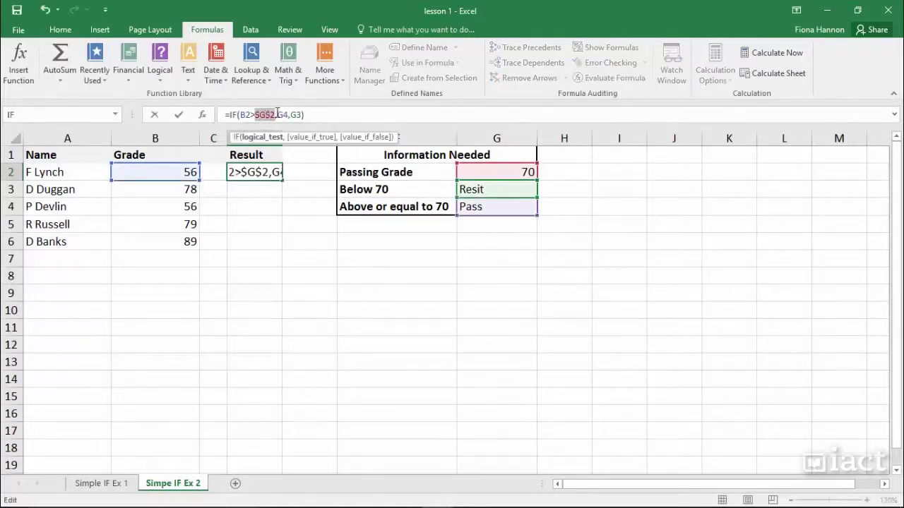
double_click(282, 114)
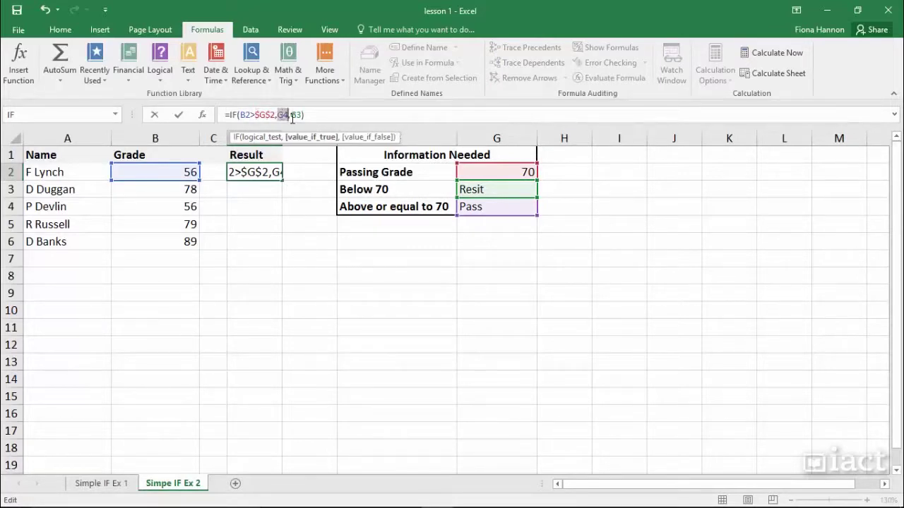
key(F4)
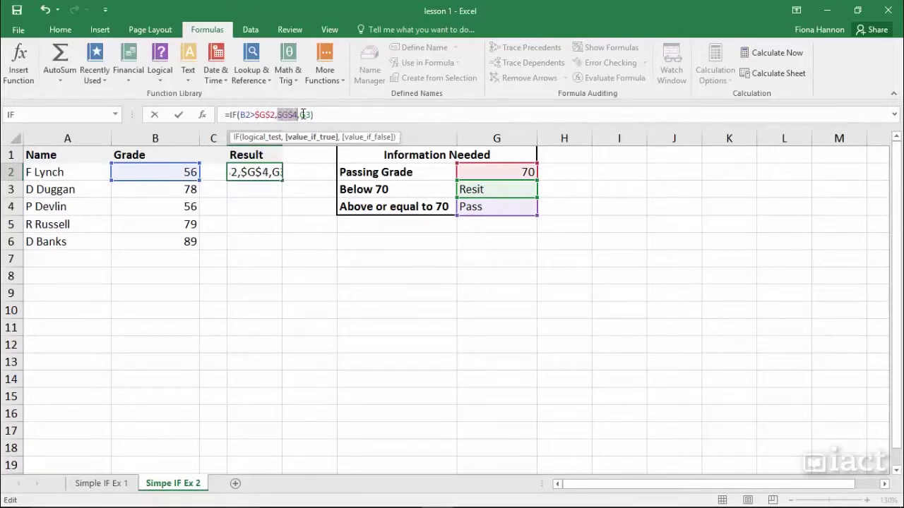
click(302, 115)
double_click(305, 114)
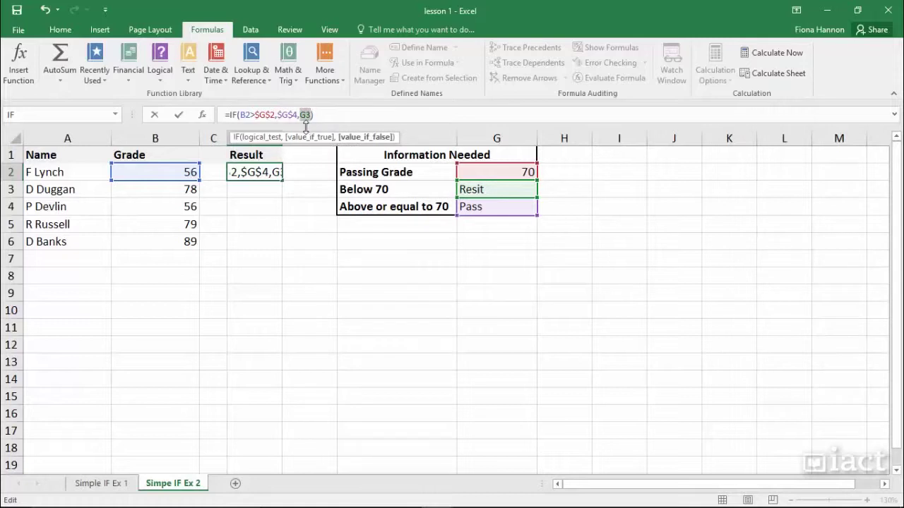
key(F4)
click(327, 115)
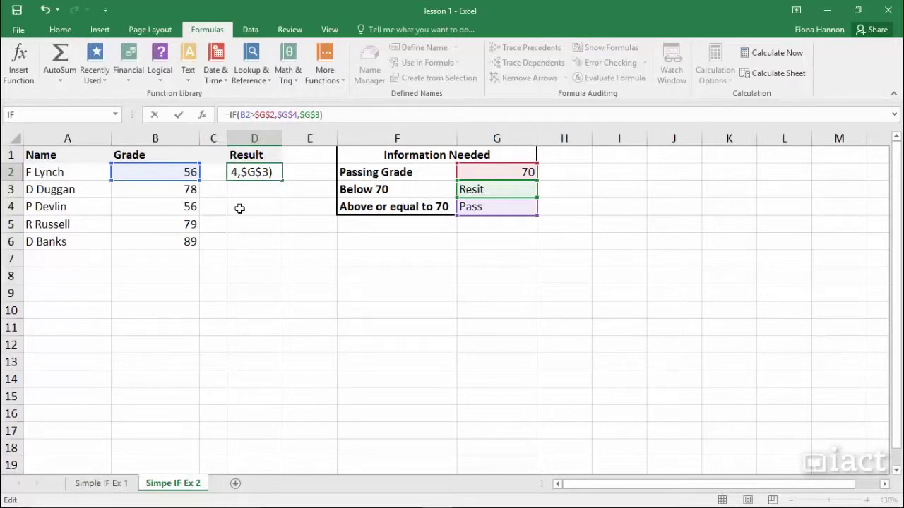
key(Return)
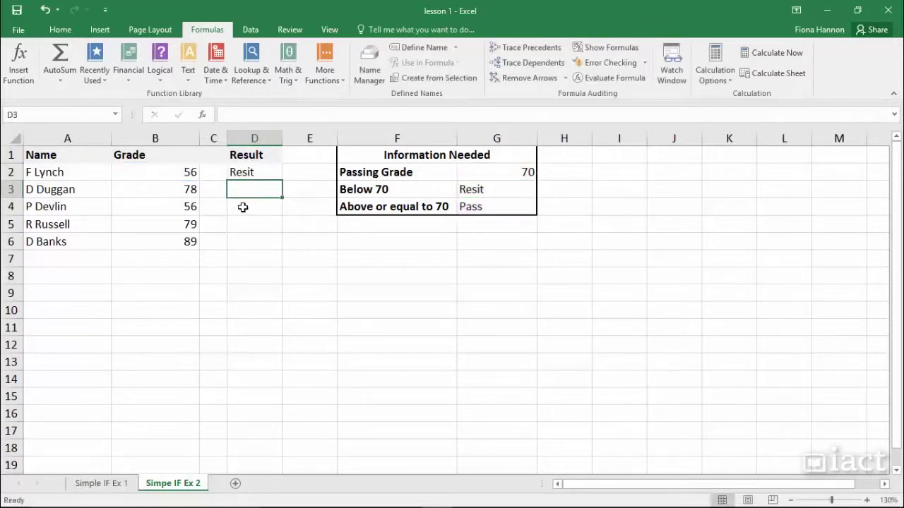
Fill the Result formula from D2 down through D6 and check the copied formula in each row.
click(274, 175)
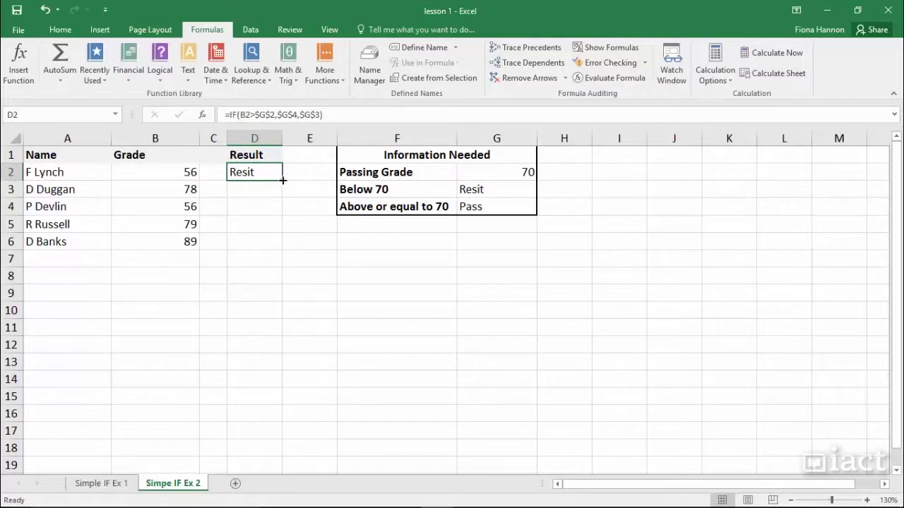
drag(282, 180, 279, 235)
click(256, 189)
click(256, 207)
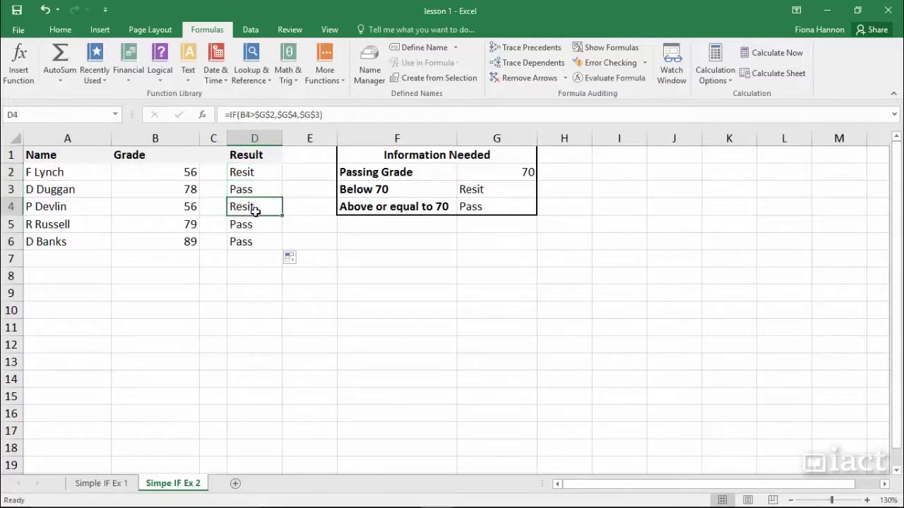
click(252, 227)
click(255, 242)
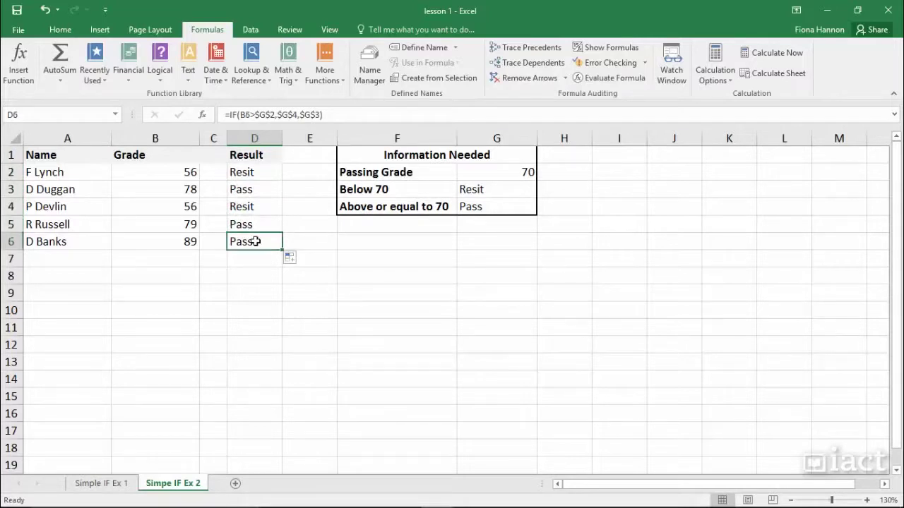
Compare the B2 grade with the passing grade in G2 and change the D2 logical test to B2>=$G$2.
click(235, 176)
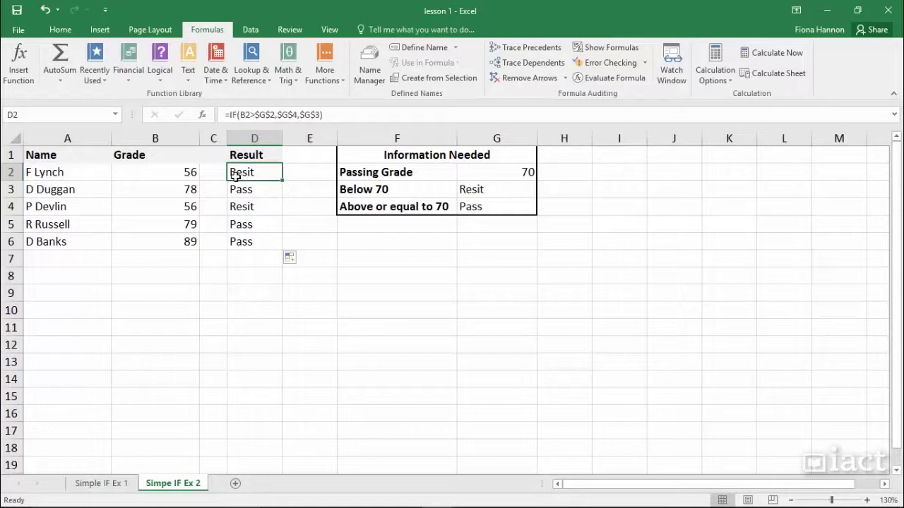
click(183, 172)
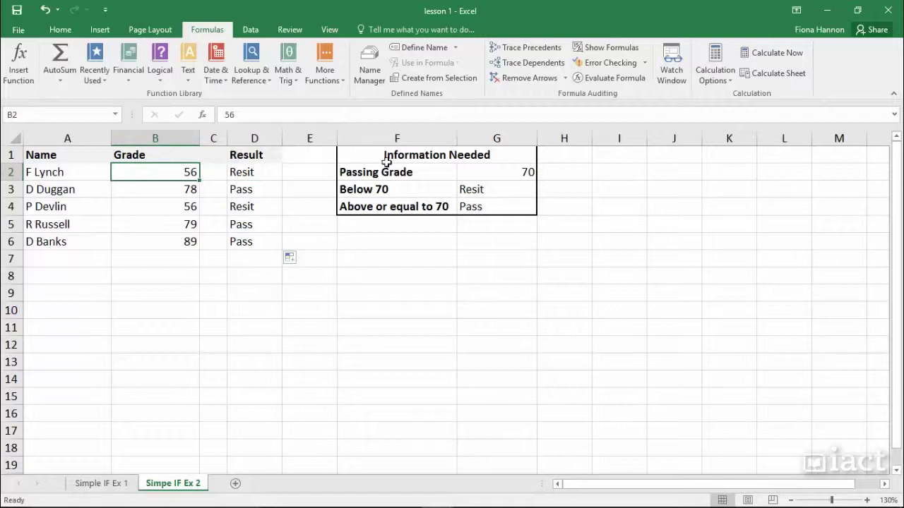
click(516, 173)
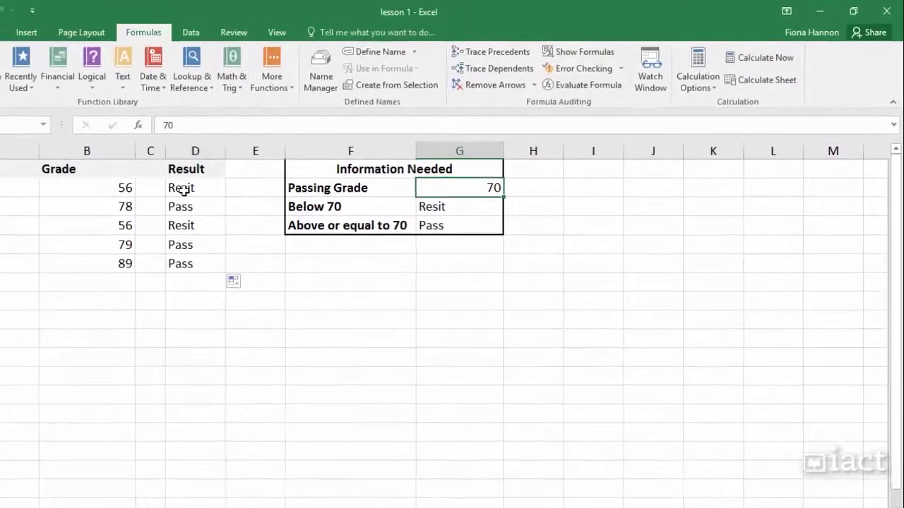
click(247, 171)
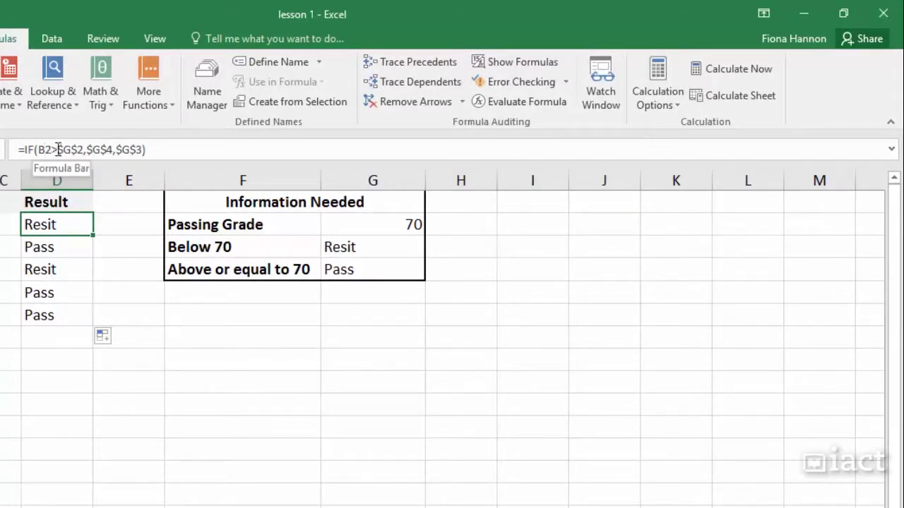
click(58, 149)
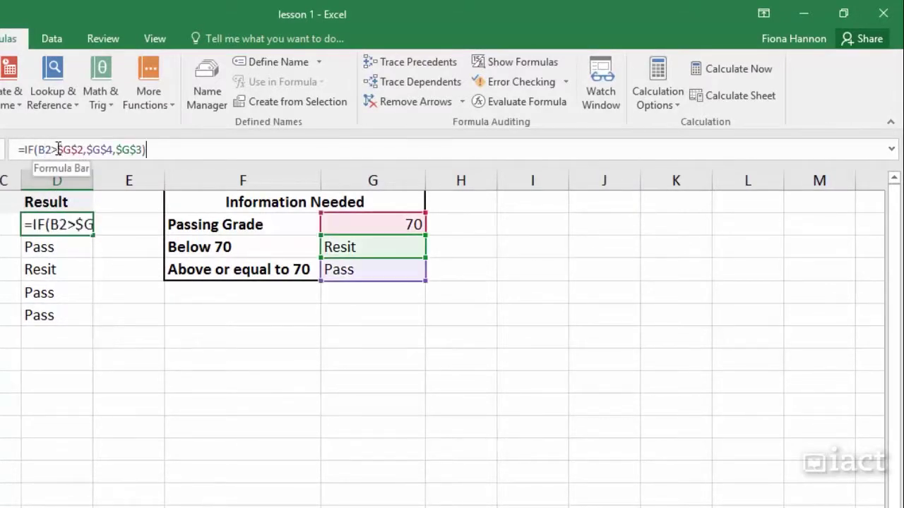
text(=)
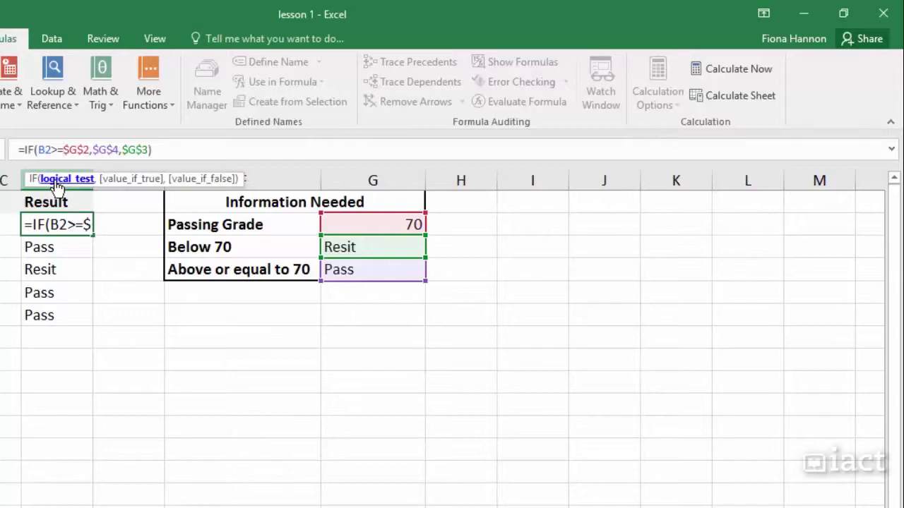
click(167, 150)
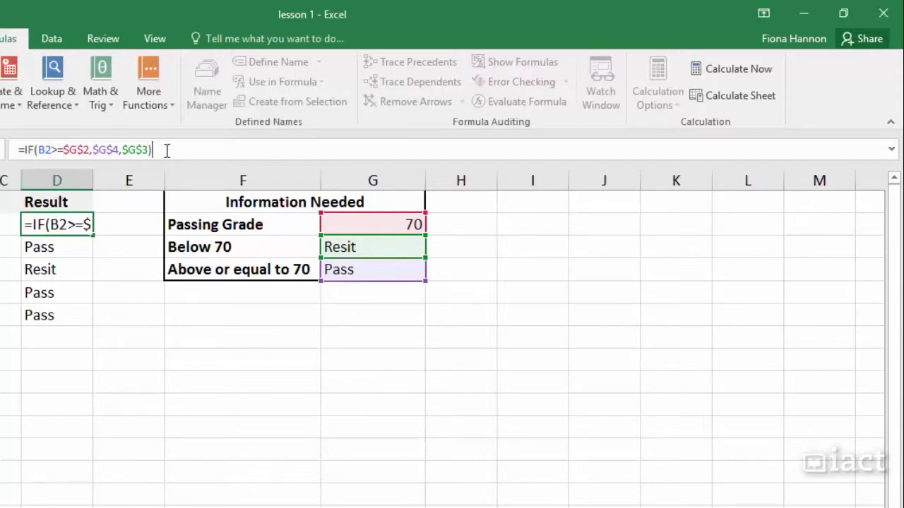
key(Return)
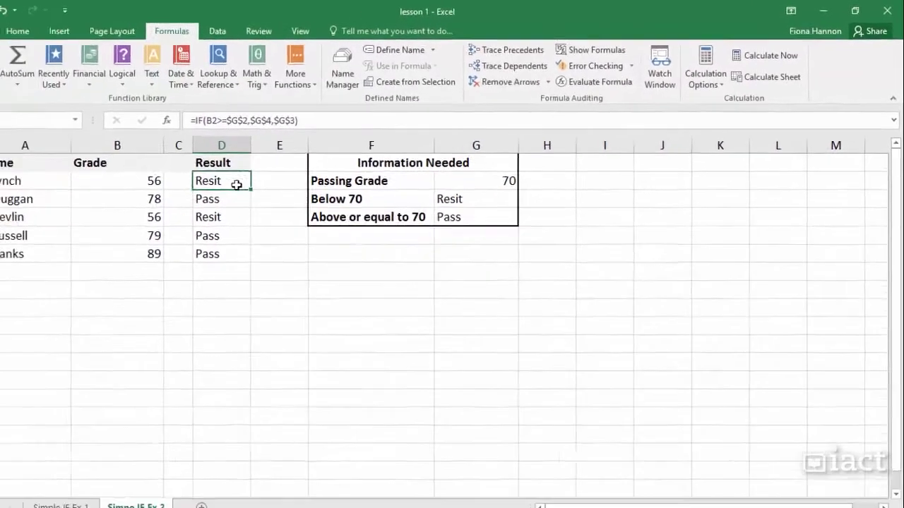
Copy the greater-than-or-equal formula in D2 down through D6 and inspect the formulas in D3 to D6.
click(85, 230)
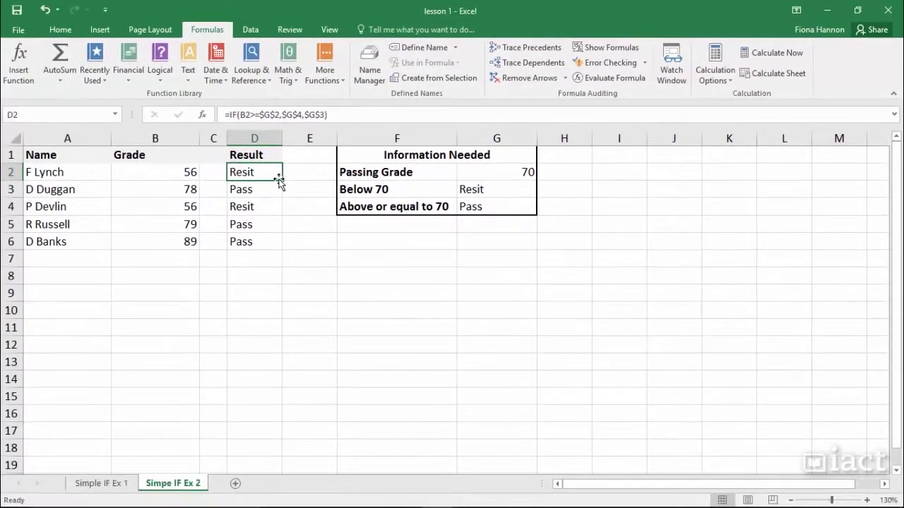
drag(280, 181, 276, 247)
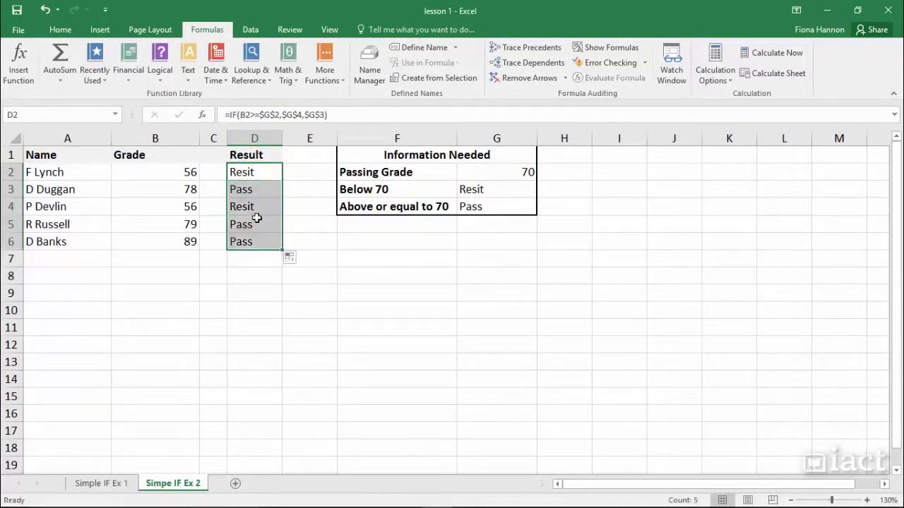
click(247, 191)
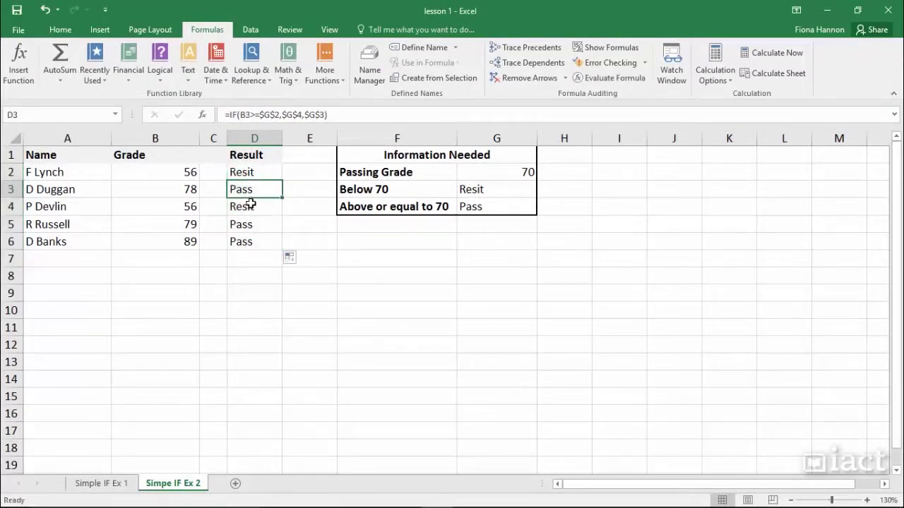
click(251, 207)
click(250, 226)
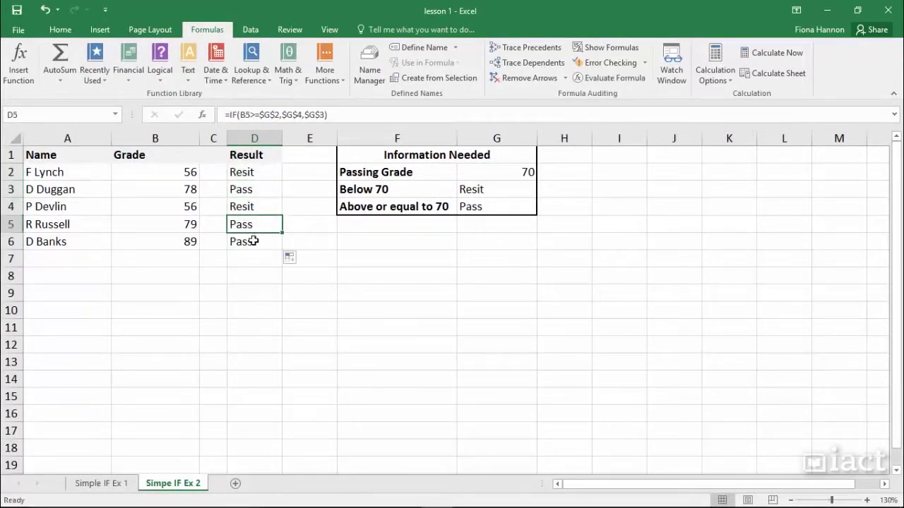
click(253, 241)
Set the grade in B2 to 70 and check the result in D2.
click(177, 174)
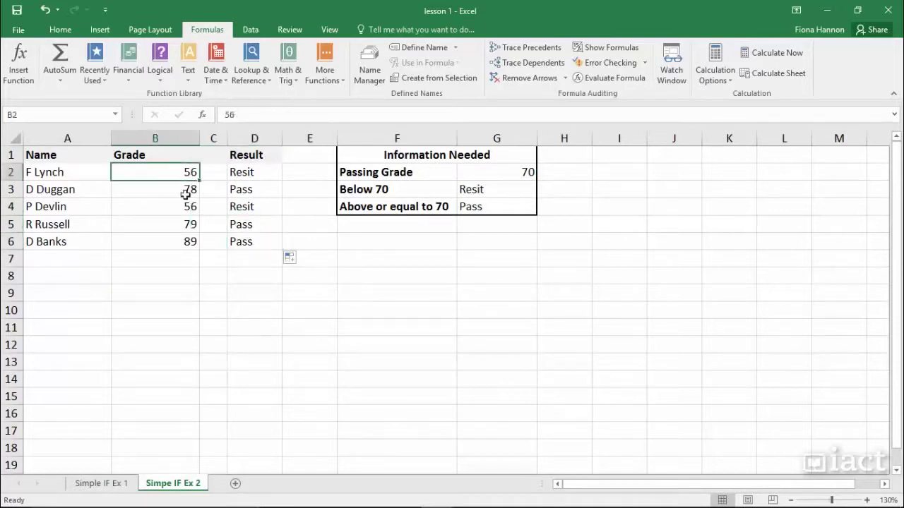
text(70)
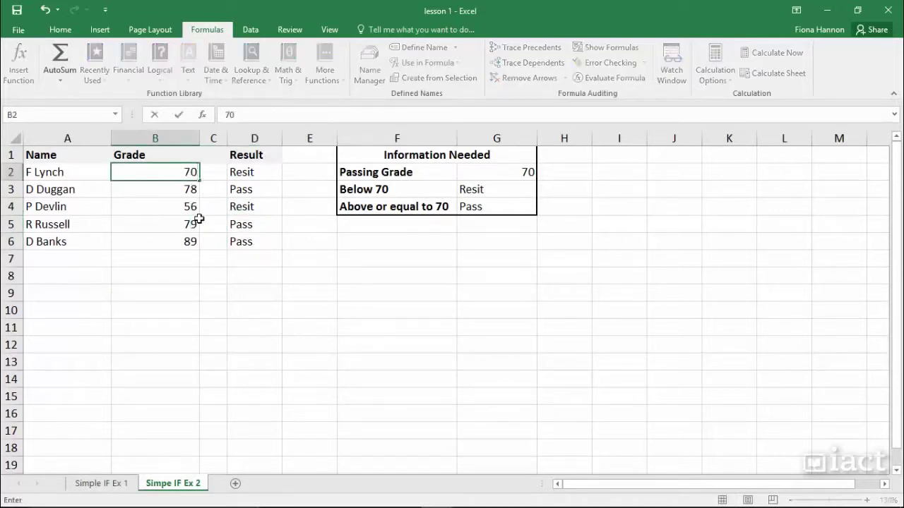
key(Return)
click(243, 170)
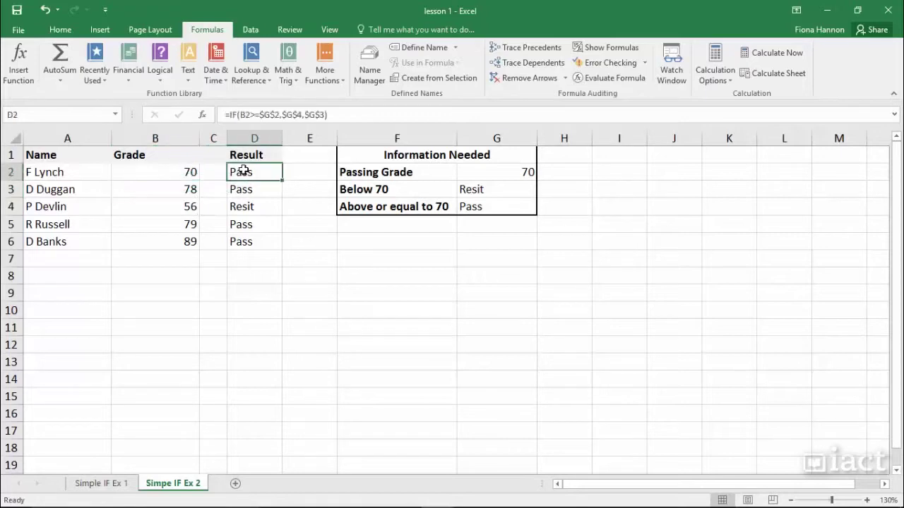